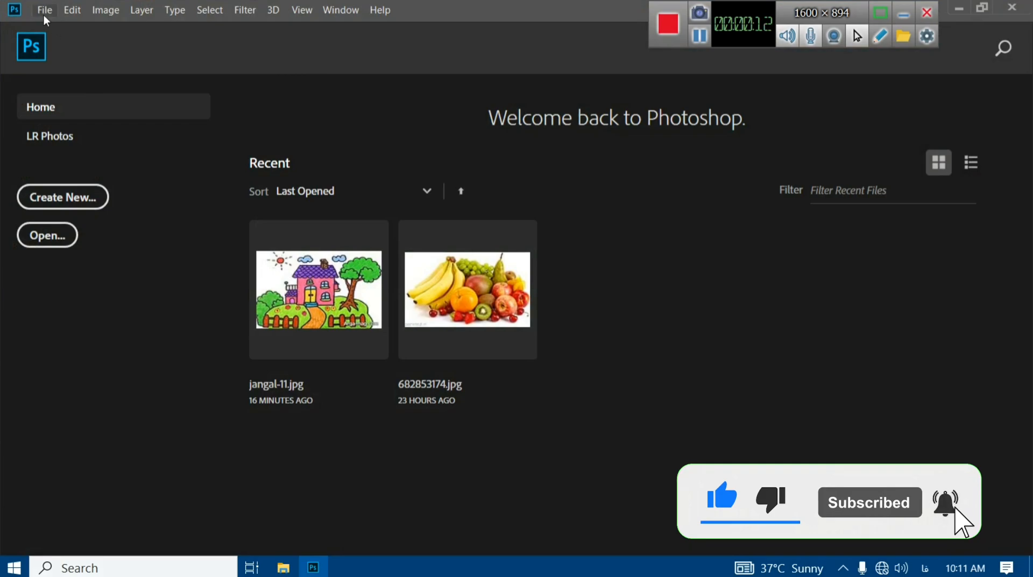
- Create a new 20 x 20 cm RGB document at 118.11 pixels per centimetre with a white background
{"action": "left_click", "coordinate": [45, 10]}
{"action": "left_click", "coordinate": [53, 26]}
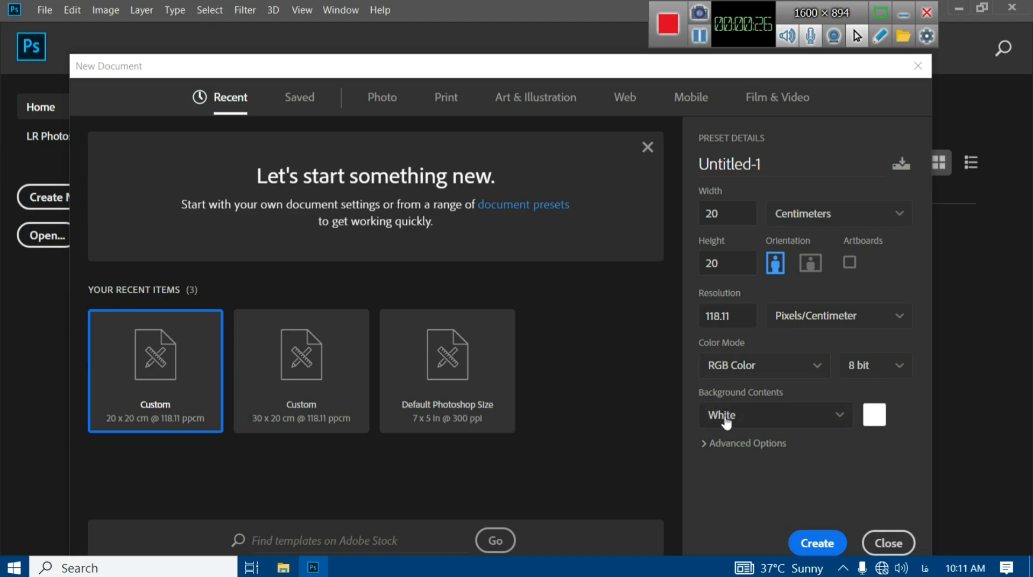
{"action": "left_click", "coordinate": [816, 543]}
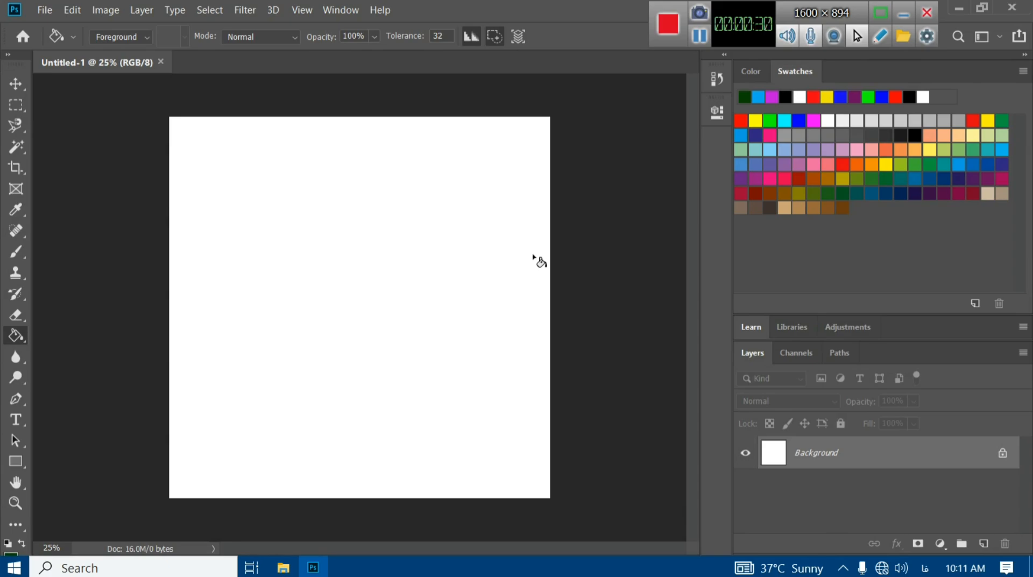
- Examine the tool variants grouped under the marquee and lasso selection tools
{"action": "left_click", "coordinate": [16, 108]}
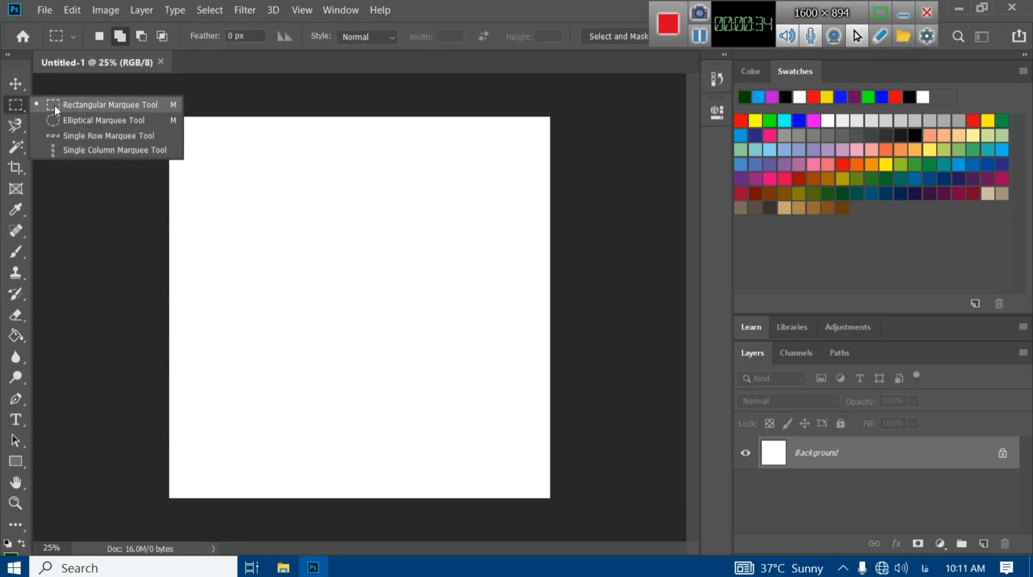
{"action": "left_click", "coordinate": [72, 135]}
{"action": "right_click", "coordinate": [18, 107]}
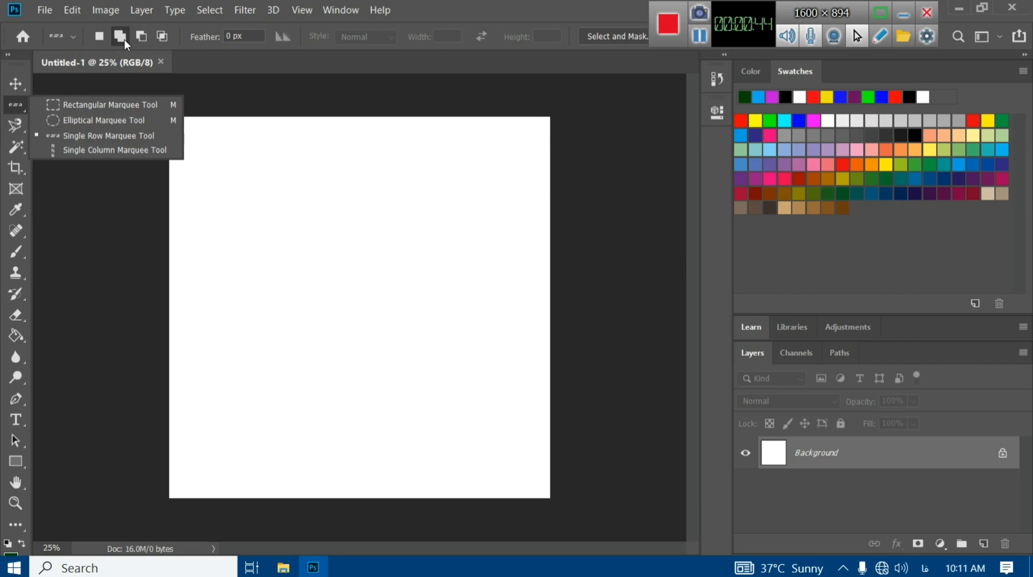
{"action": "left_click", "coordinate": [41, 103]}
{"action": "right_click", "coordinate": [21, 107]}
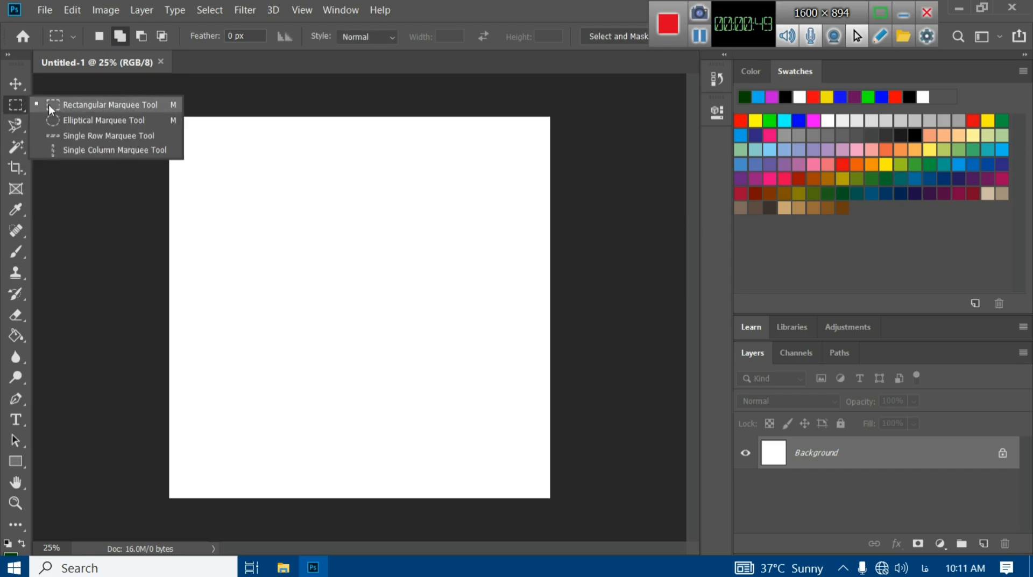
{"action": "left_click", "coordinate": [62, 177]}
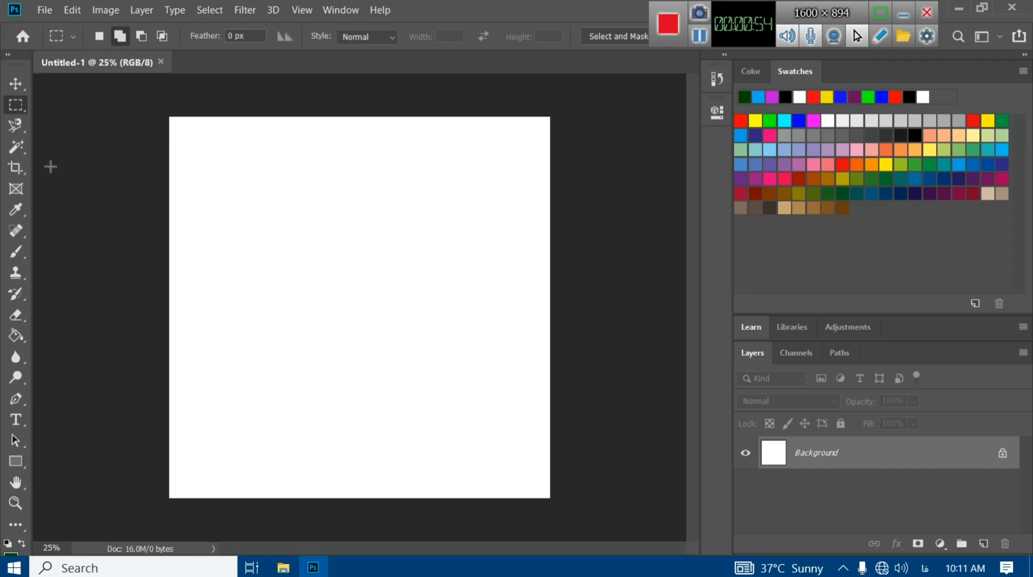
{"action": "left_click", "coordinate": [15, 126]}
{"action": "left_click", "coordinate": [40, 125]}
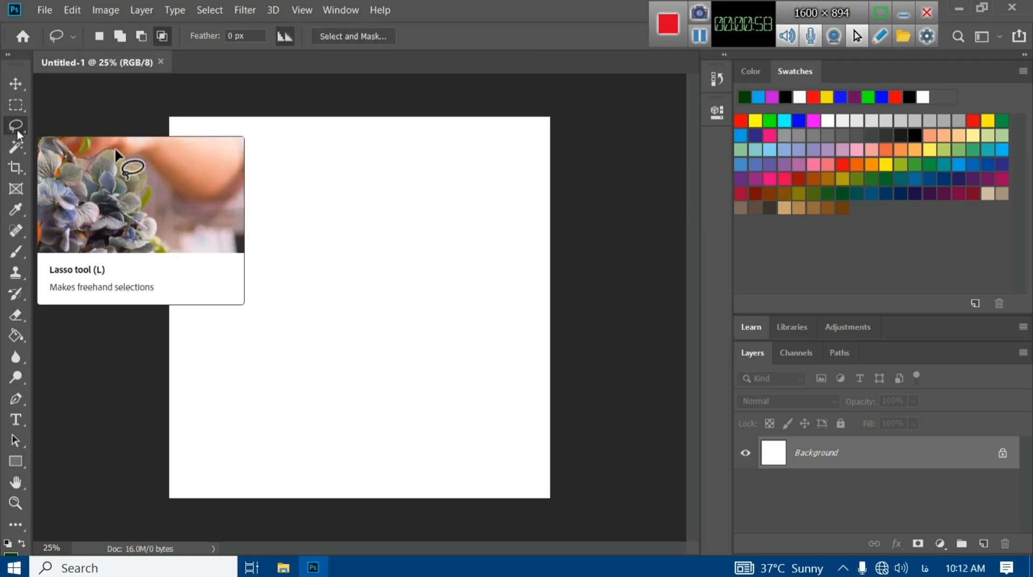
{"action": "left_click", "coordinate": [15, 126]}
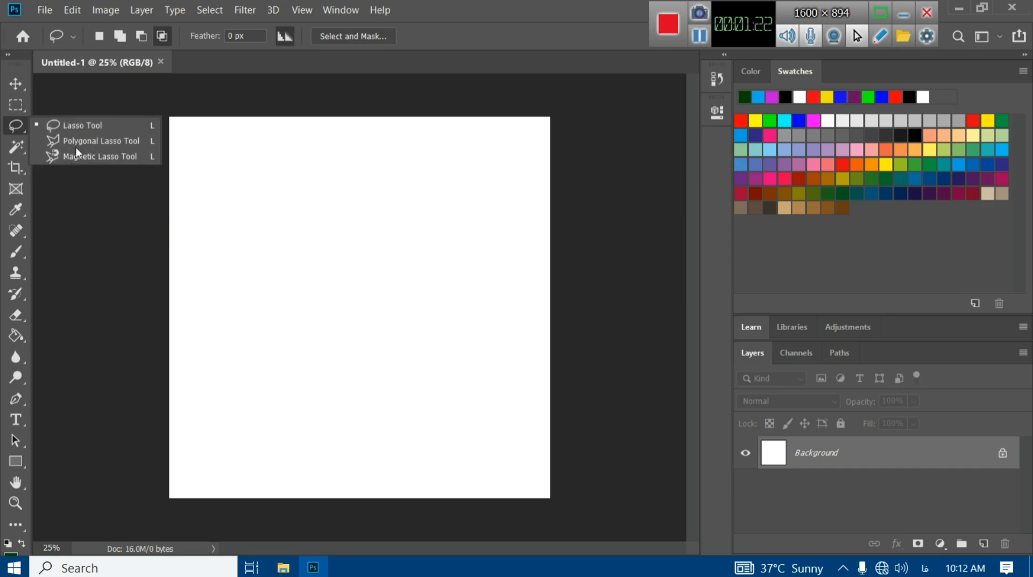
- Open the jangal-11 picture from the Saved Pictures folder and keep it as the active document alongside Untitled-1
{"action": "left_click", "coordinate": [45, 10]}
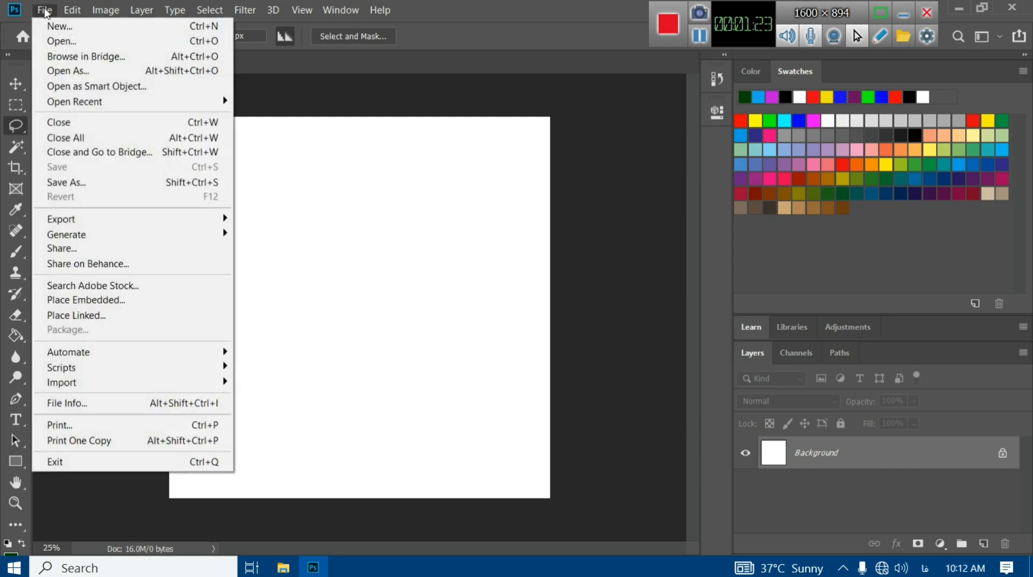
{"action": "left_click", "coordinate": [61, 40]}
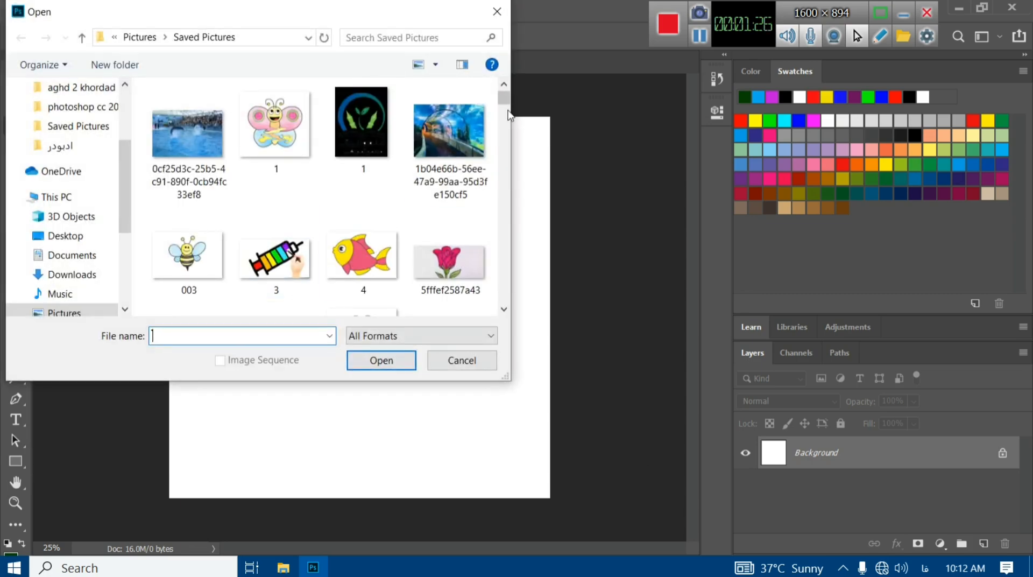
{"action": "left_click_drag", "start_coordinate": [503, 98], "coordinate": [505, 182]}
{"action": "left_click", "coordinate": [354, 144]}
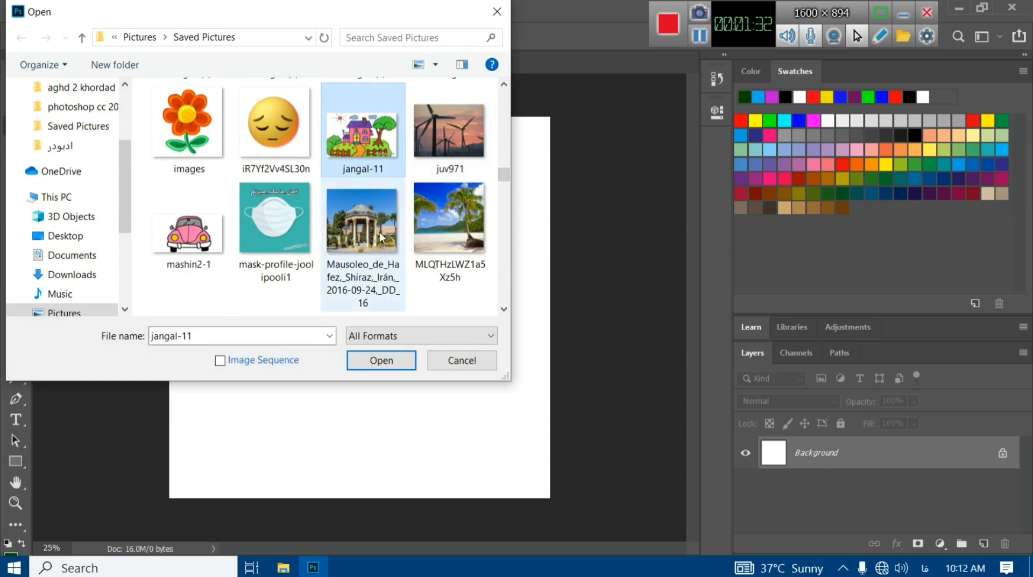
{"action": "left_click", "coordinate": [387, 363]}
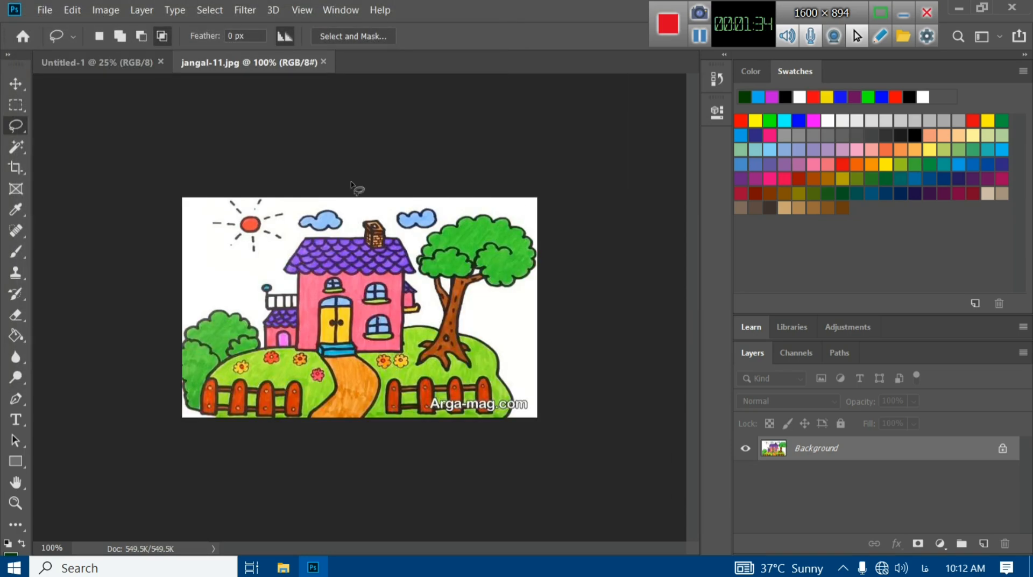
{"action": "left_click", "coordinate": [118, 68]}
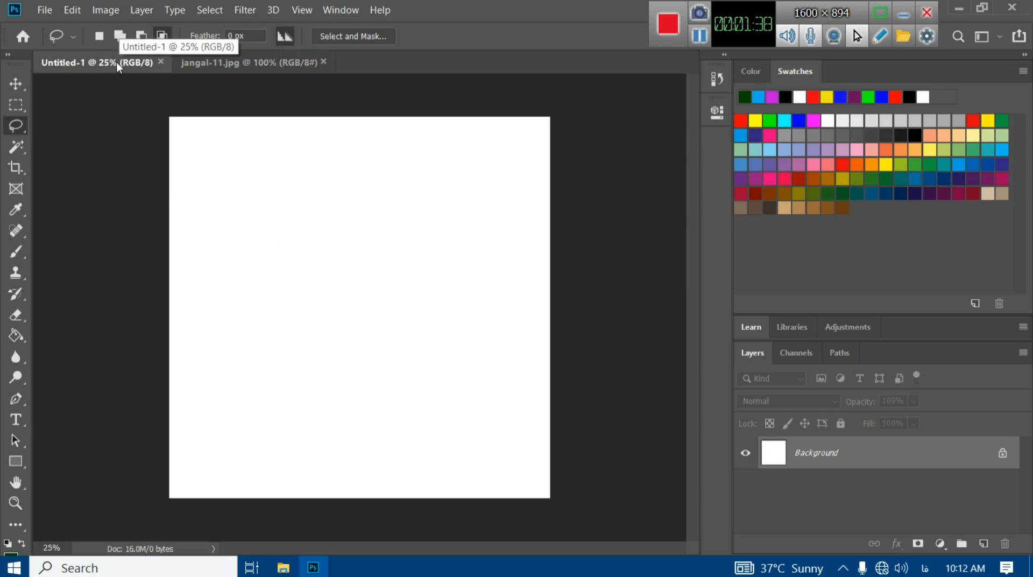
{"action": "left_click", "coordinate": [218, 60]}
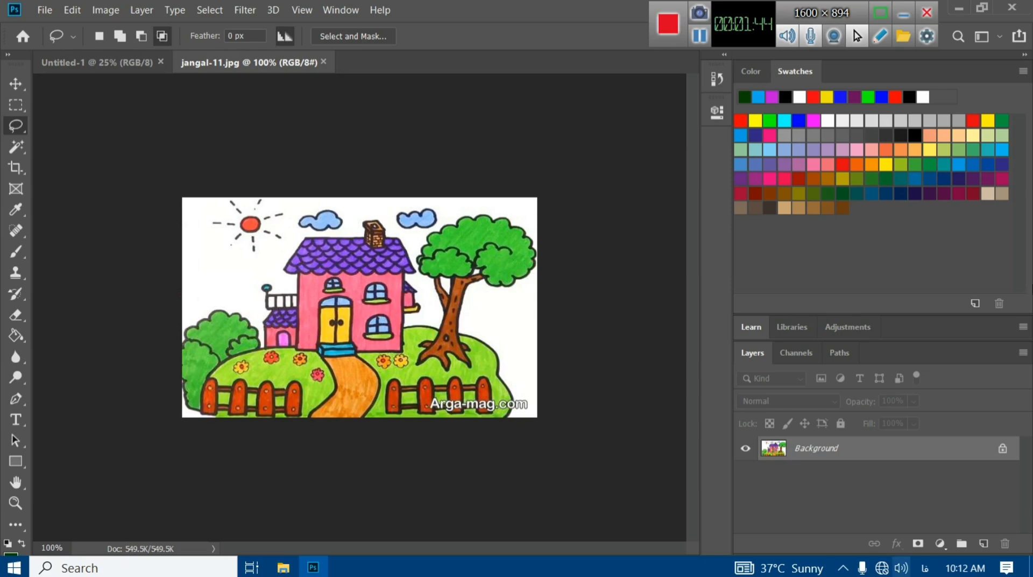
- Examine the house drawing in jangal-11.jpg at 200% magnification, with the clouds and the whole tree in view
{"action": "left_click", "coordinate": [15, 504]}
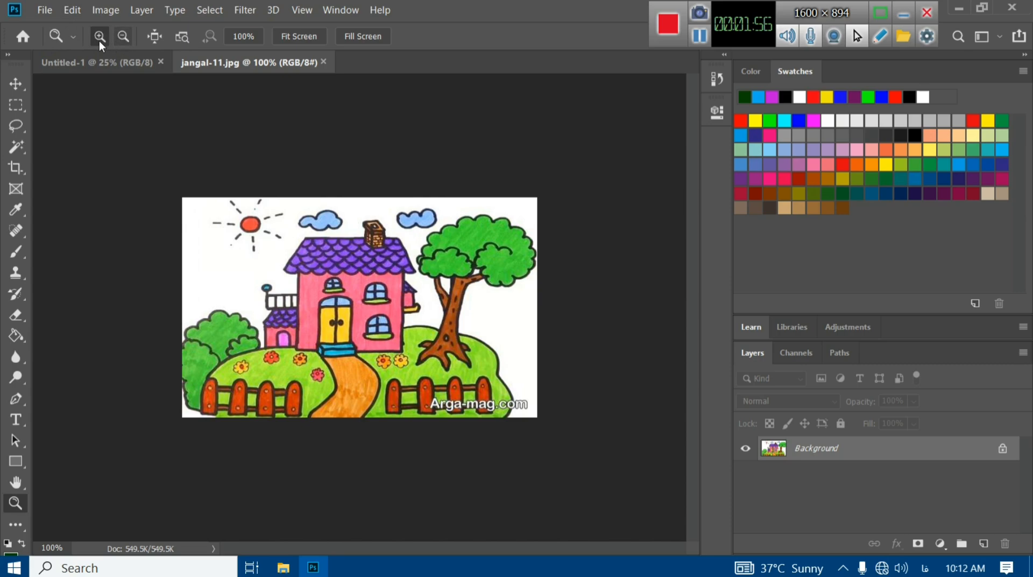
{"action": "left_click", "coordinate": [271, 254]}
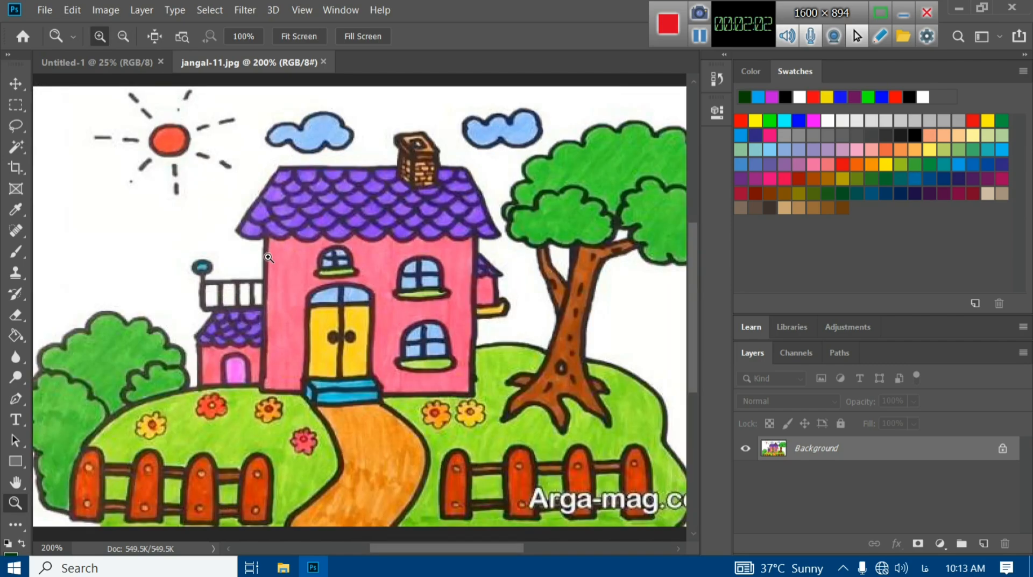
{"action": "left_click", "coordinate": [127, 42]}
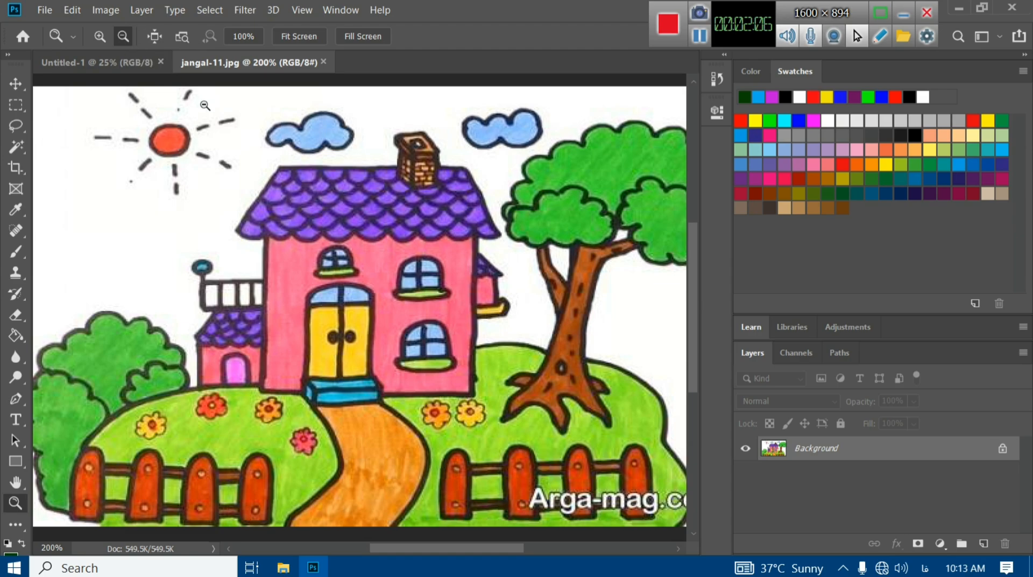
{"action": "left_click", "coordinate": [237, 186]}
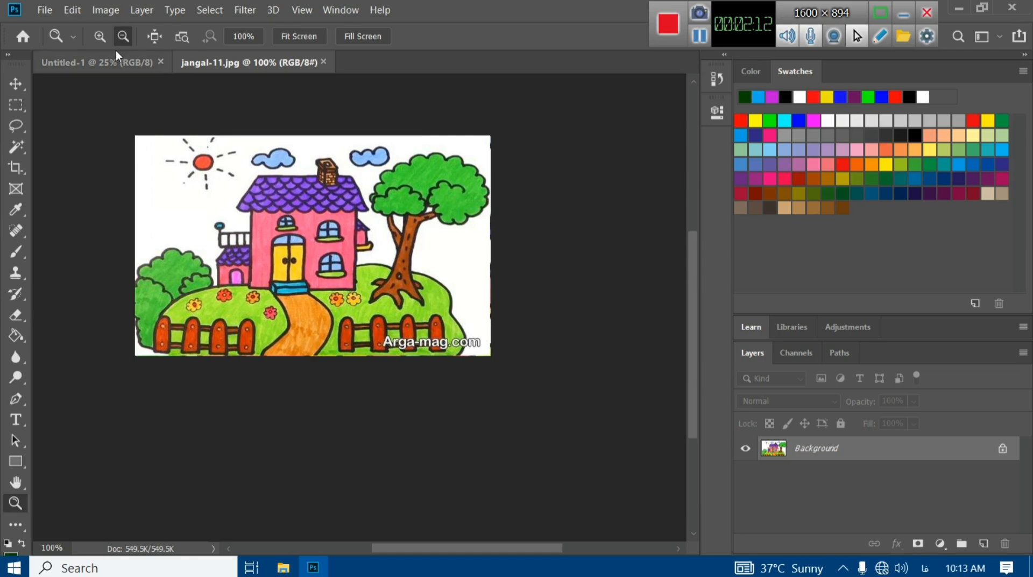
{"action": "left_click", "coordinate": [100, 36]}
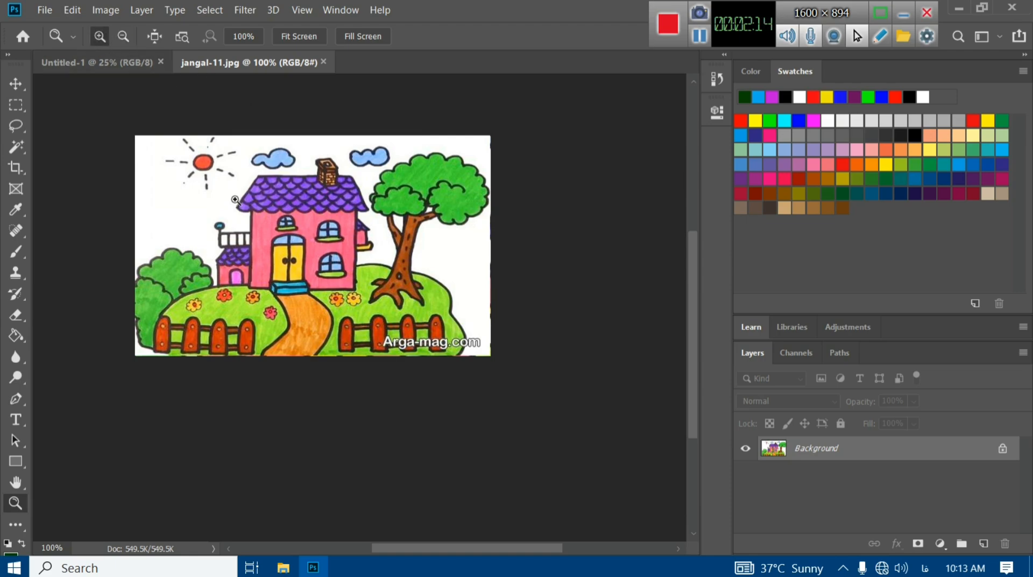
{"action": "left_click", "coordinate": [235, 200]}
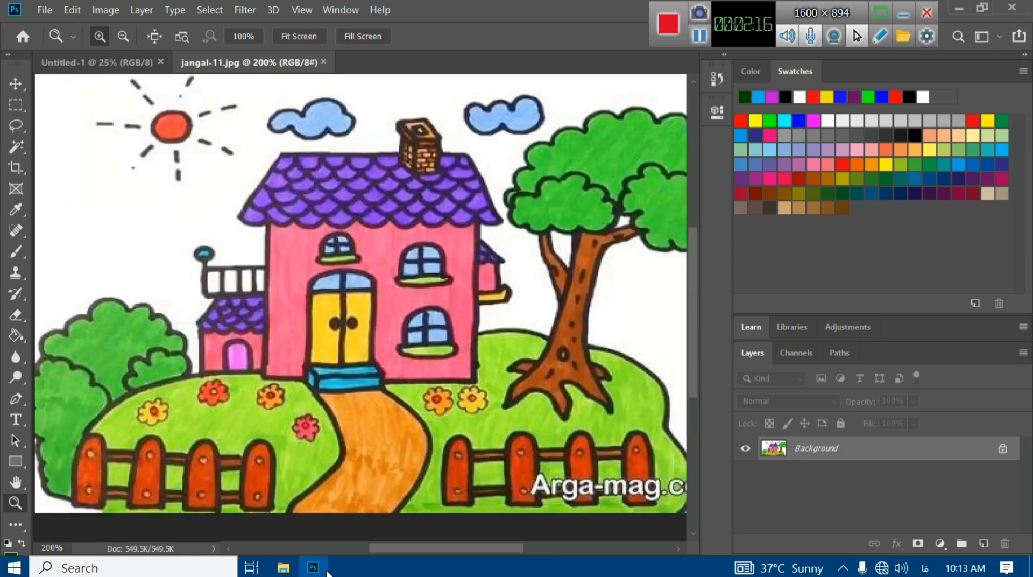
{"action": "left_click_drag", "start_coordinate": [383, 549], "coordinate": [398, 548]}
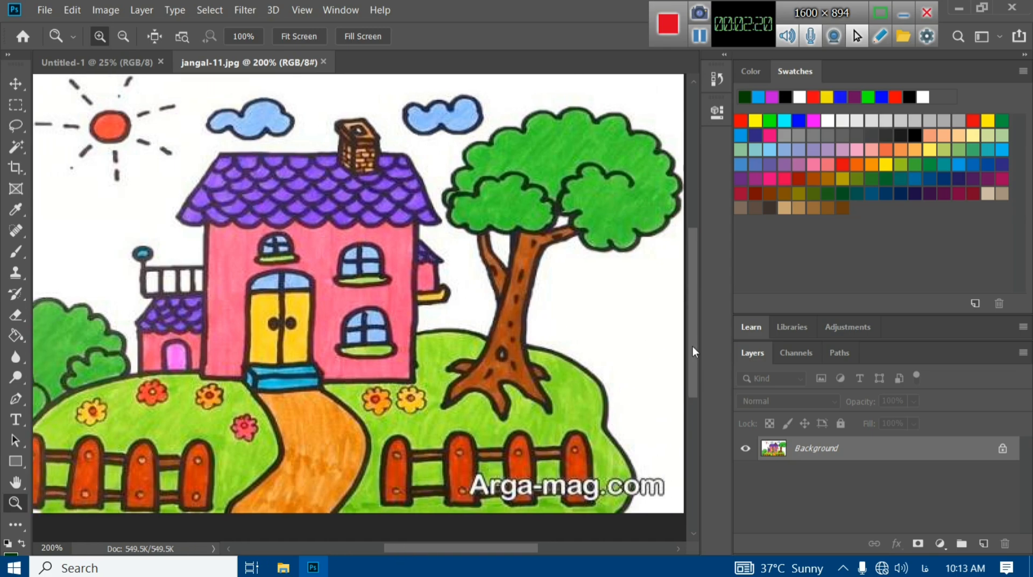
{"action": "mouse_move", "coordinate": [693, 347]}
{"action": "left_mouse_down"}
{"action": "mouse_move", "coordinate": [698, 309]}
{"action": "mouse_move", "coordinate": [698, 344]}
{"action": "left_mouse_up"}
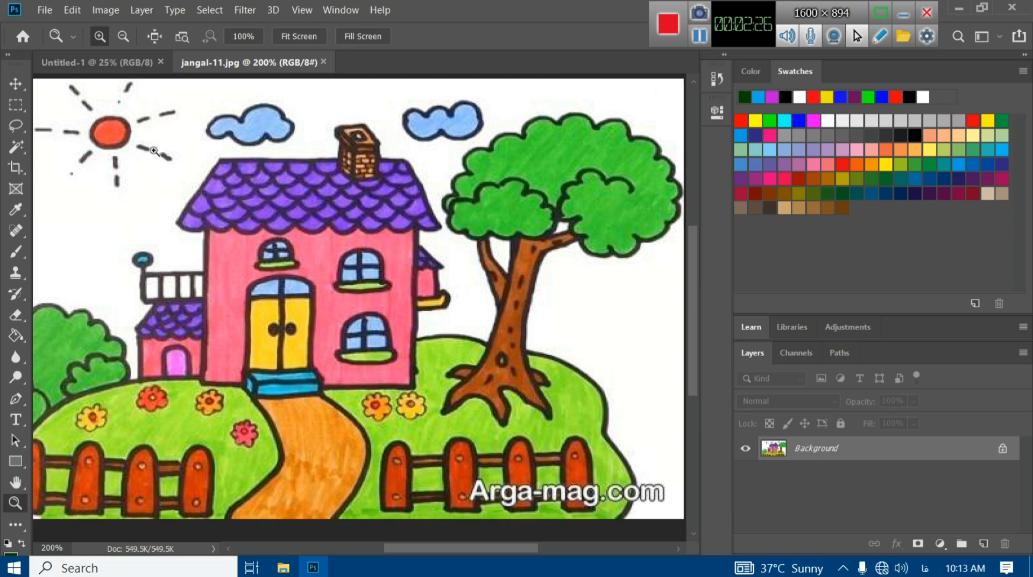
- Make a new freehand Lasso selection around the cloud beside the tree and add the cloud near the sun to it
{"action": "left_click", "coordinate": [14, 125]}
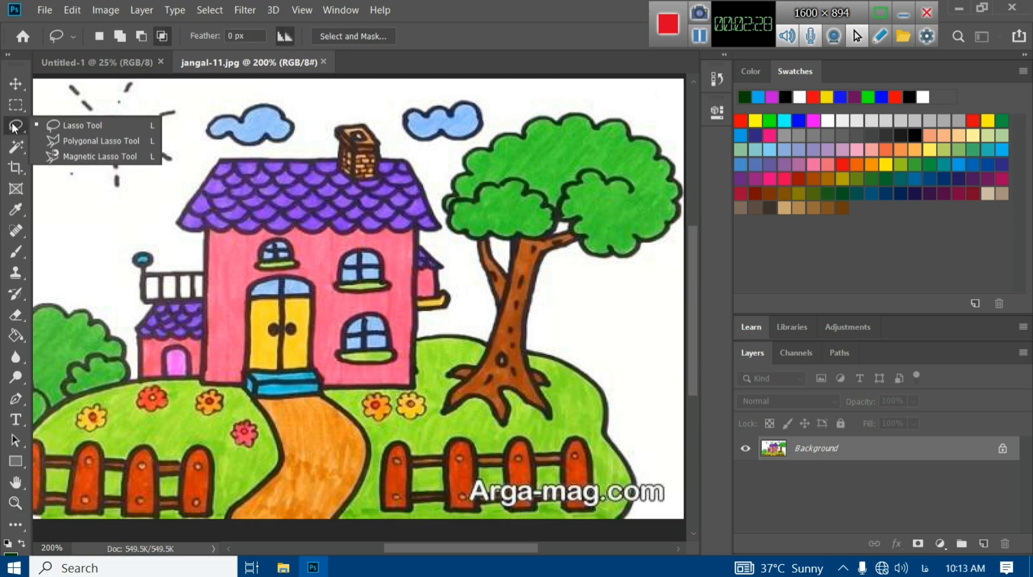
{"action": "left_click", "coordinate": [76, 127]}
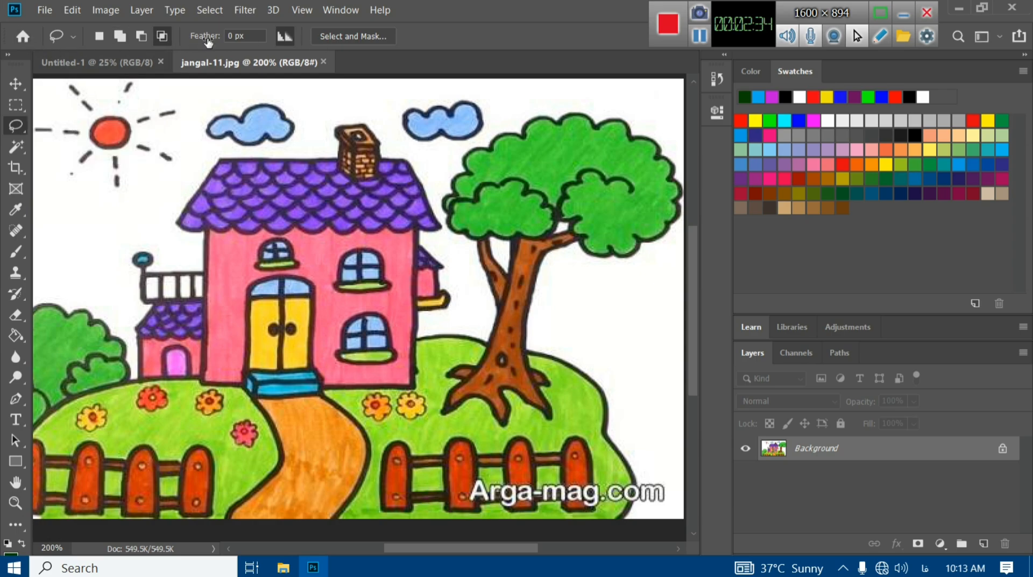
{"action": "left_click", "coordinate": [97, 39]}
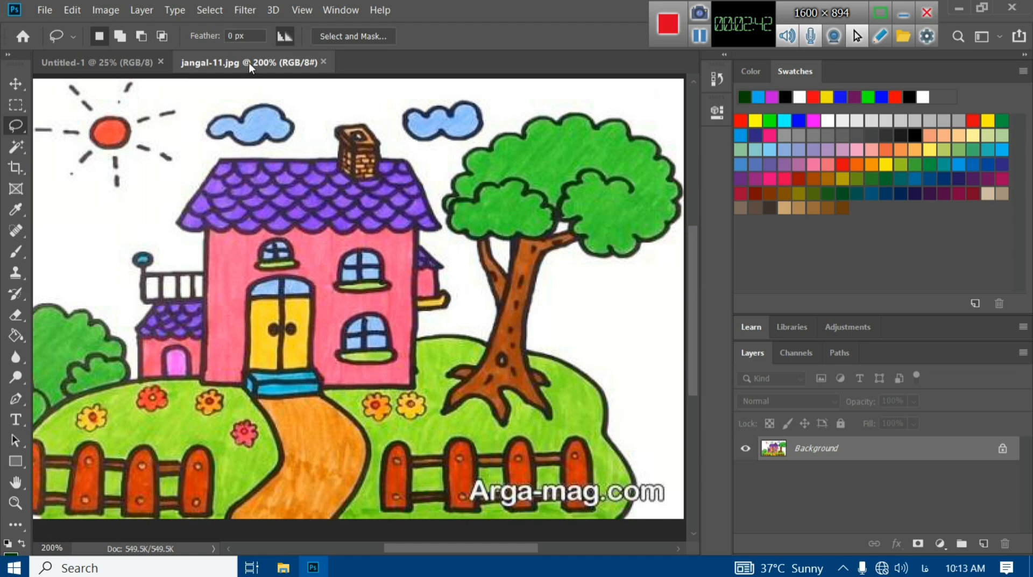
{"action": "mouse_move", "coordinate": [392, 91]}
{"action": "left_mouse_down"}
{"action": "mouse_move", "coordinate": [398, 148]}
{"action": "mouse_move", "coordinate": [427, 154]}
{"action": "mouse_move", "coordinate": [488, 133]}
{"action": "mouse_move", "coordinate": [505, 100]}
{"action": "mouse_move", "coordinate": [387, 98]}
{"action": "left_mouse_up"}
{"action": "left_click", "coordinate": [125, 42]}
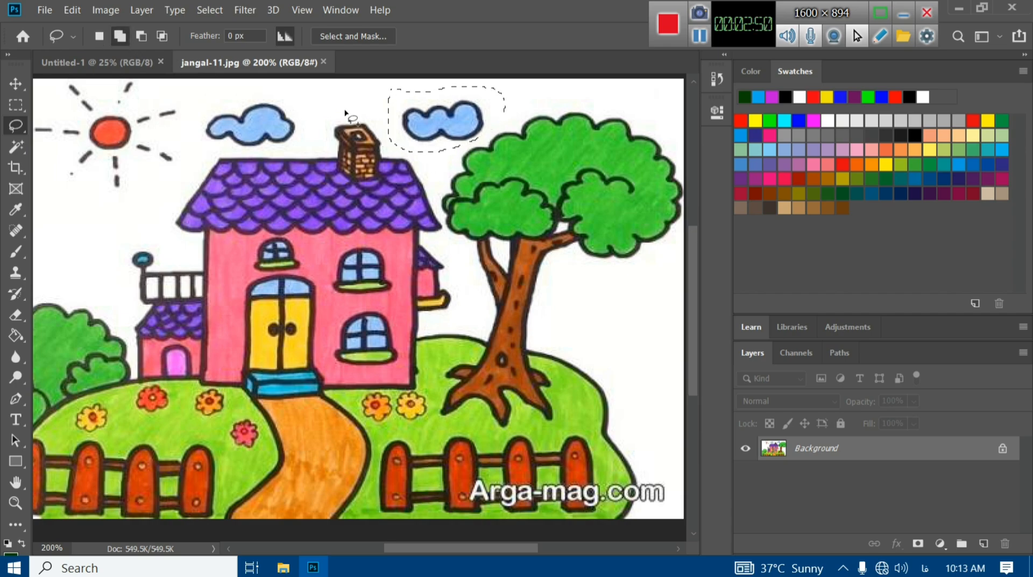
{"action": "mouse_move", "coordinate": [270, 86]}
{"action": "left_mouse_down"}
{"action": "mouse_move", "coordinate": [180, 123]}
{"action": "mouse_move", "coordinate": [228, 153]}
{"action": "mouse_move", "coordinate": [302, 148]}
{"action": "mouse_move", "coordinate": [321, 113]}
{"action": "mouse_move", "coordinate": [270, 88]}
{"action": "left_mouse_up"}
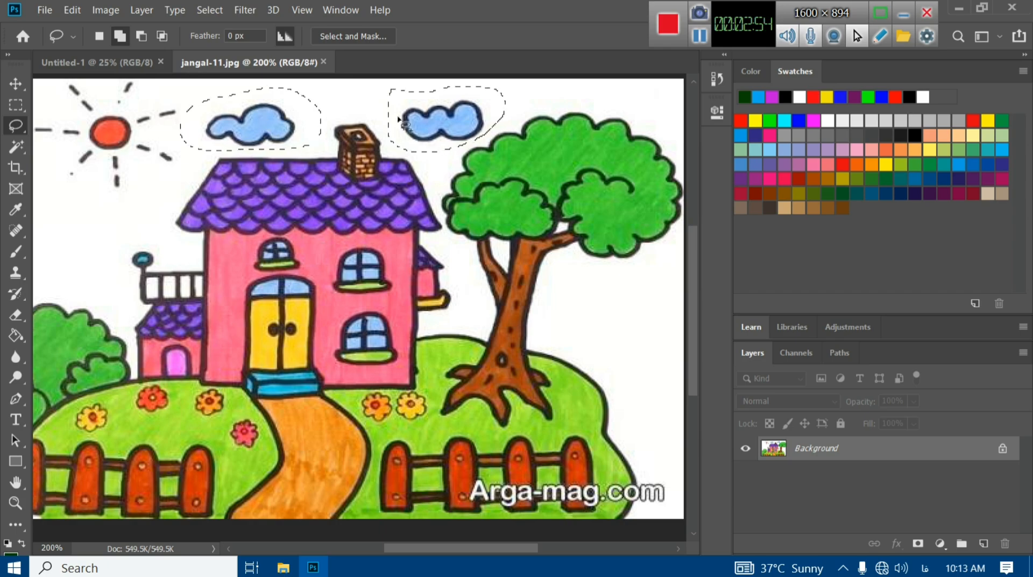
- Subtract a freehand area between the clouds from the selection, then intersect the remainder with a loop spanning both clouds
{"action": "left_click", "coordinate": [140, 36]}
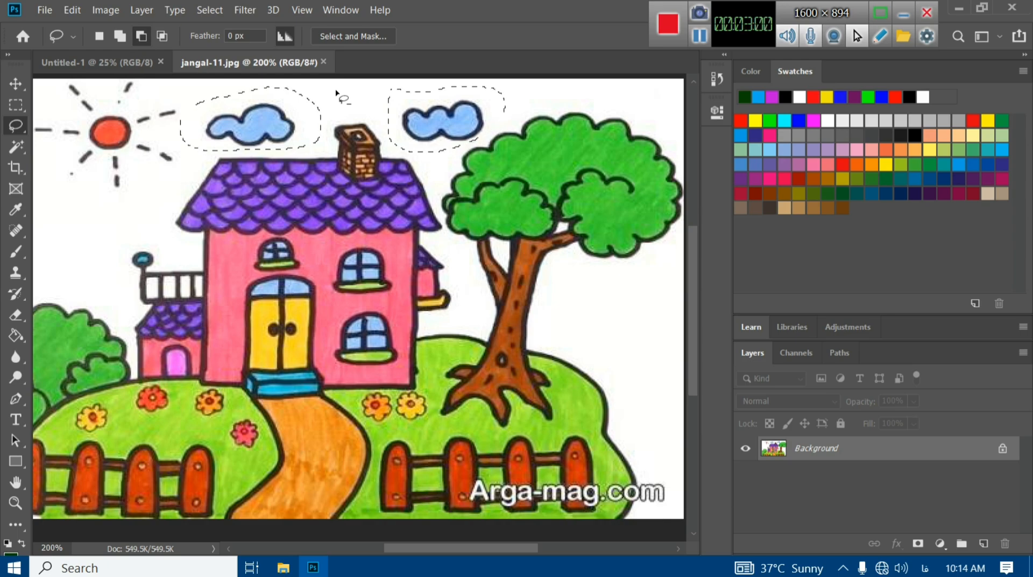
{"action": "mouse_move", "coordinate": [271, 82]}
{"action": "left_mouse_down"}
{"action": "mouse_move", "coordinate": [271, 130]}
{"action": "mouse_move", "coordinate": [358, 161]}
{"action": "mouse_move", "coordinate": [431, 138]}
{"action": "mouse_move", "coordinate": [420, 88]}
{"action": "mouse_move", "coordinate": [355, 75]}
{"action": "mouse_move", "coordinate": [272, 83]}
{"action": "left_mouse_up"}
{"action": "left_click", "coordinate": [160, 37]}
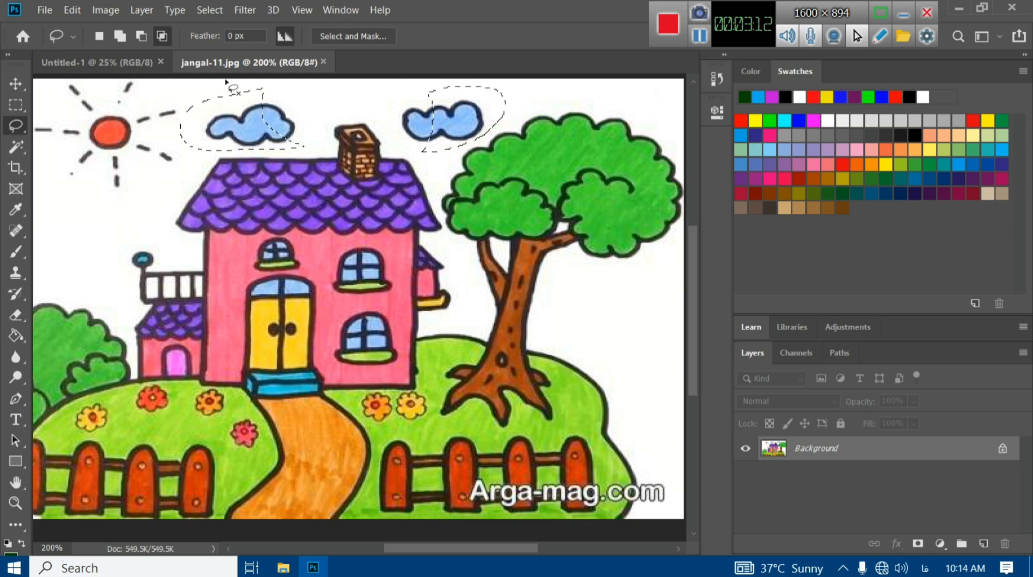
{"action": "mouse_move", "coordinate": [227, 80]}
{"action": "left_mouse_down"}
{"action": "mouse_move", "coordinate": [263, 190]}
{"action": "mouse_move", "coordinate": [426, 184]}
{"action": "mouse_move", "coordinate": [461, 97]}
{"action": "mouse_move", "coordinate": [432, 66]}
{"action": "mouse_move", "coordinate": [229, 82]}
{"action": "left_mouse_up"}
- On the Untitled-1 canvas, make a new Polygonal Lasso selection shaped like a letter A without its crossbar
{"action": "right_click", "coordinate": [21, 128]}
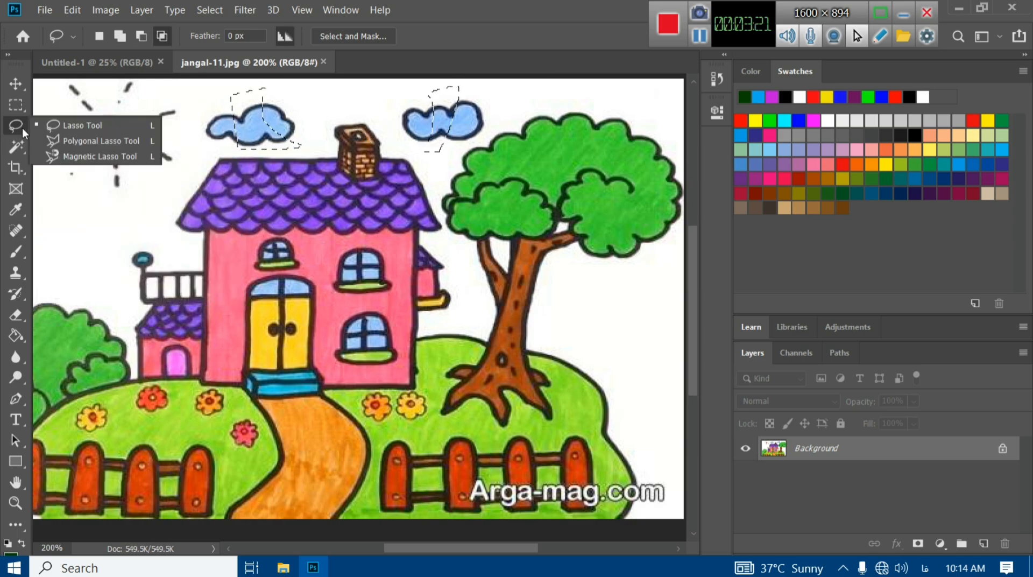
{"action": "left_click", "coordinate": [63, 143]}
{"action": "left_click", "coordinate": [98, 60]}
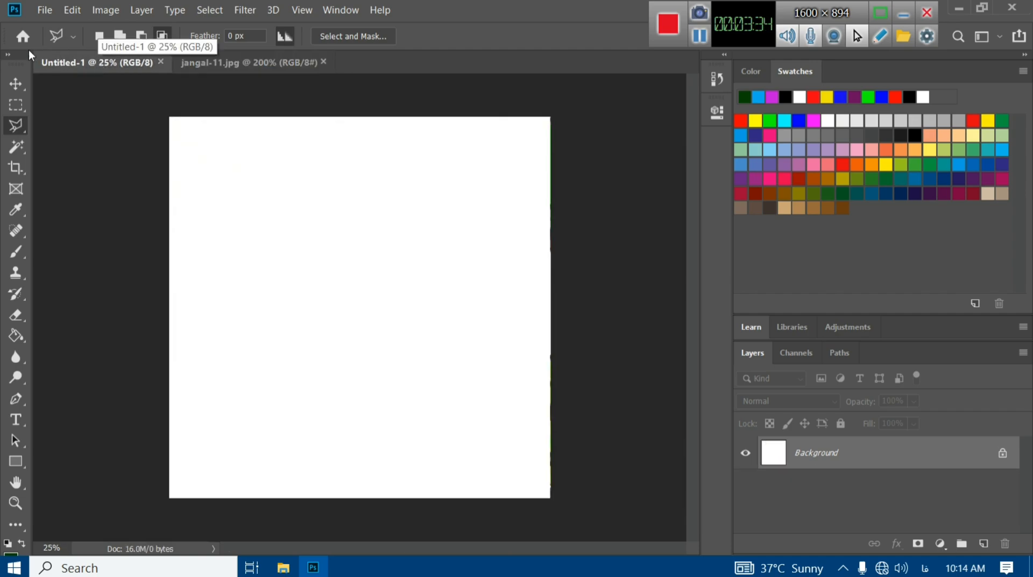
{"action": "left_click", "coordinate": [163, 37]}
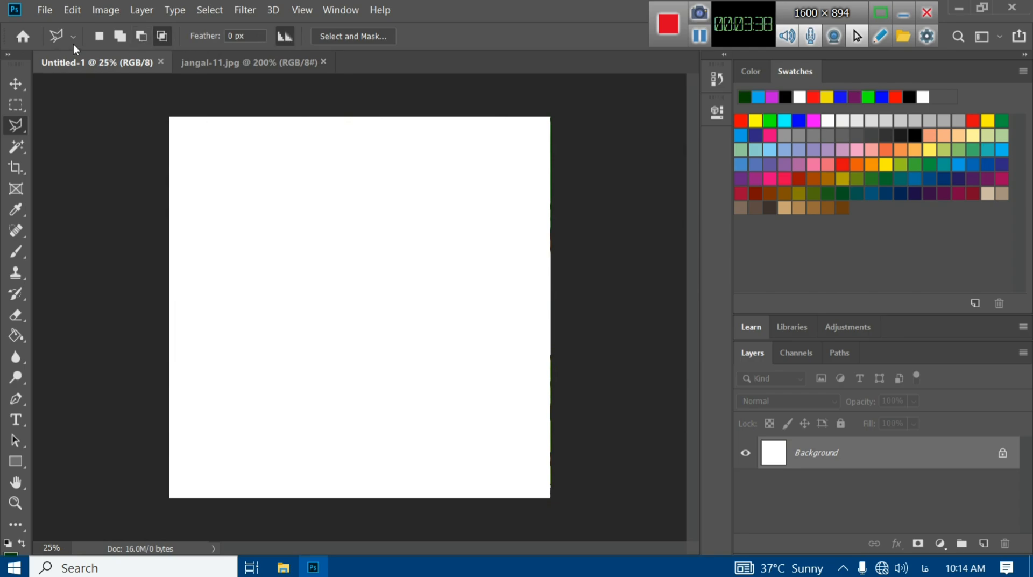
{"action": "left_click", "coordinate": [100, 37]}
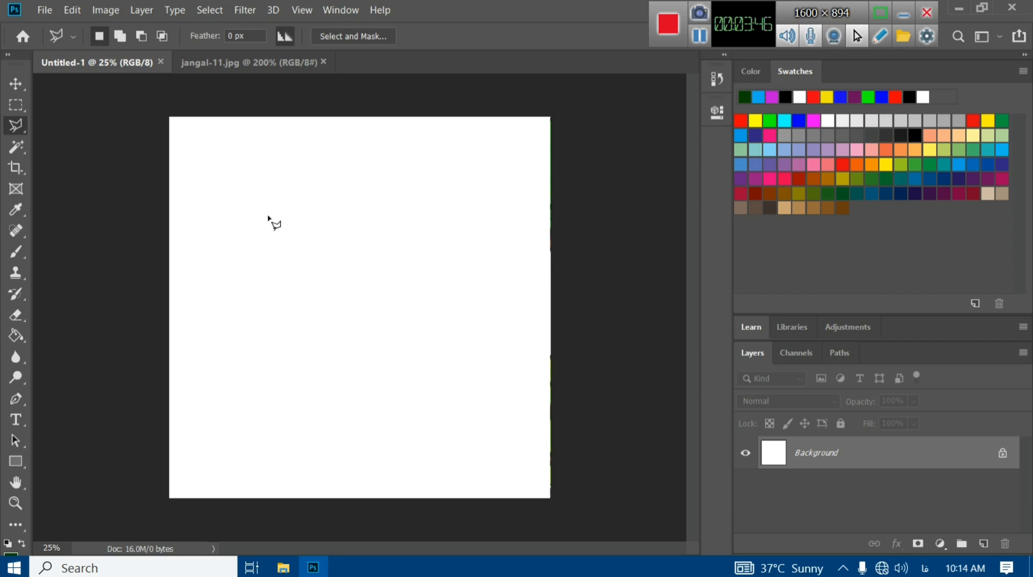
{"action": "left_click", "coordinate": [221, 287]}
{"action": "left_click", "coordinate": [253, 157]}
{"action": "left_click", "coordinate": [281, 158]}
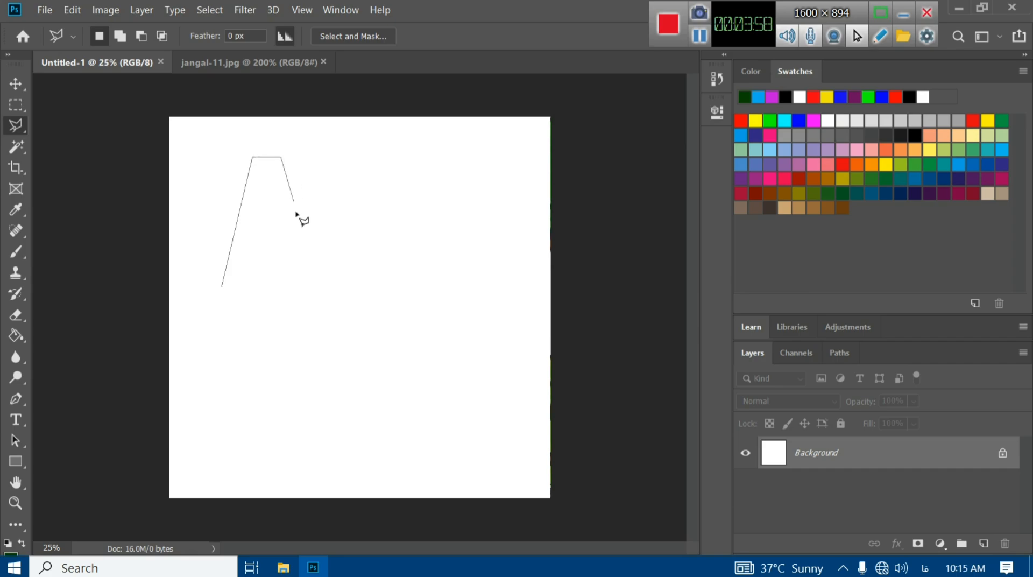
{"action": "left_click", "coordinate": [311, 280]}
{"action": "left_click", "coordinate": [290, 280]}
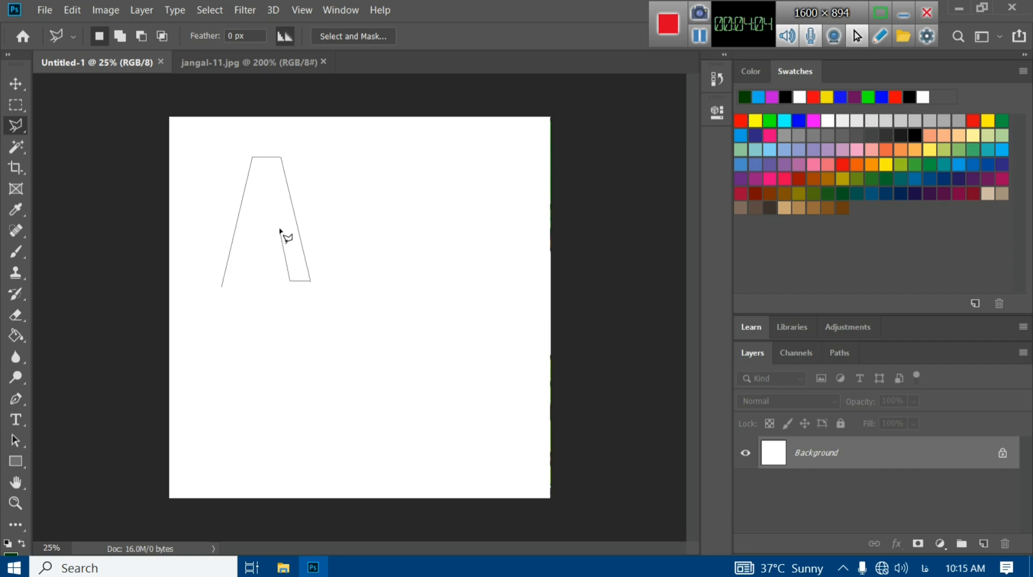
{"action": "left_click", "coordinate": [274, 194]}
{"action": "left_click", "coordinate": [259, 193]}
{"action": "left_click", "coordinate": [243, 283]}
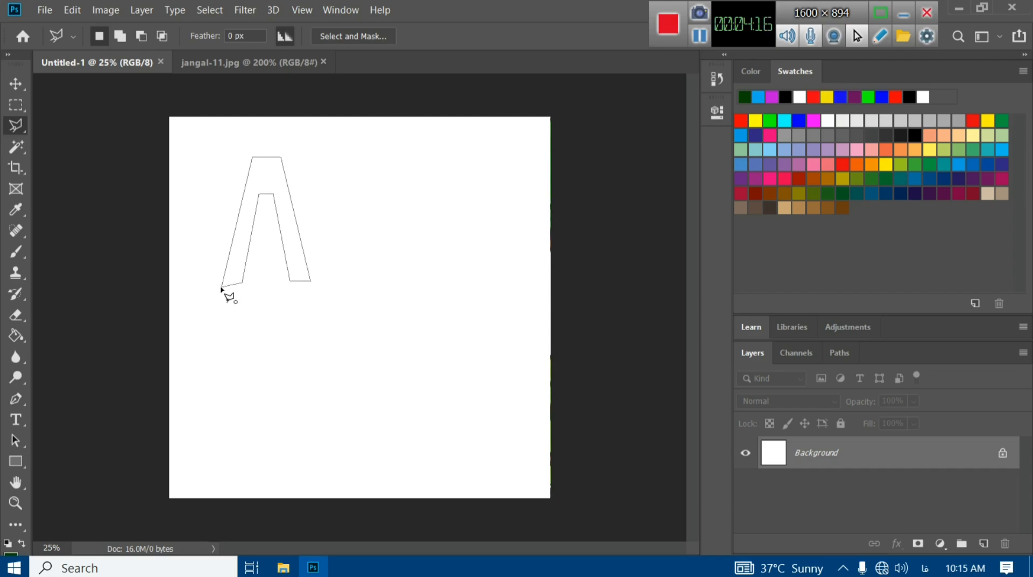
{"action": "left_click", "coordinate": [221, 287]}
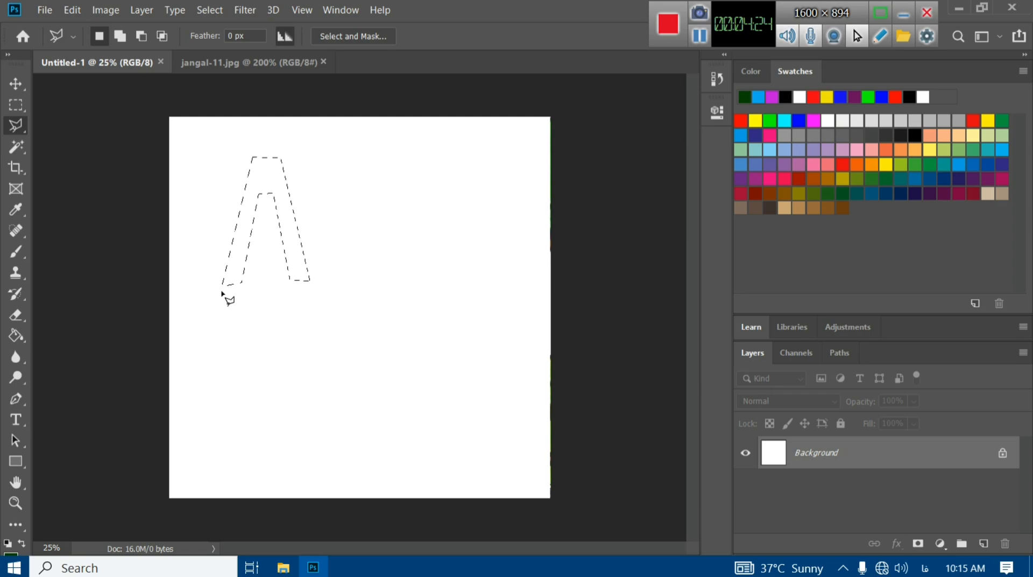
- Add a polygonal crossbar between the two legs of the selection to complete the letter A
{"action": "left_click", "coordinate": [118, 37]}
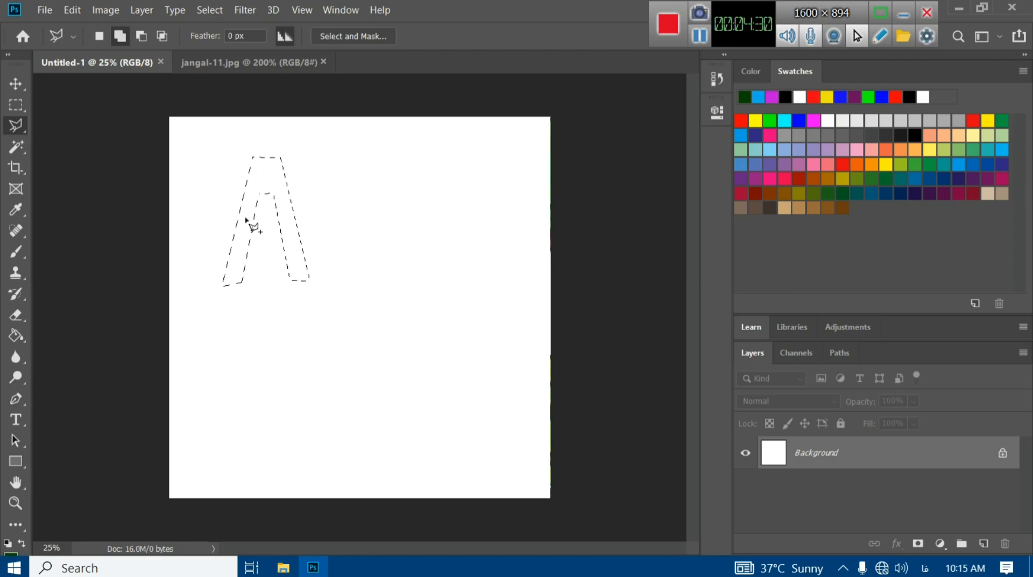
{"action": "left_click", "coordinate": [252, 213]}
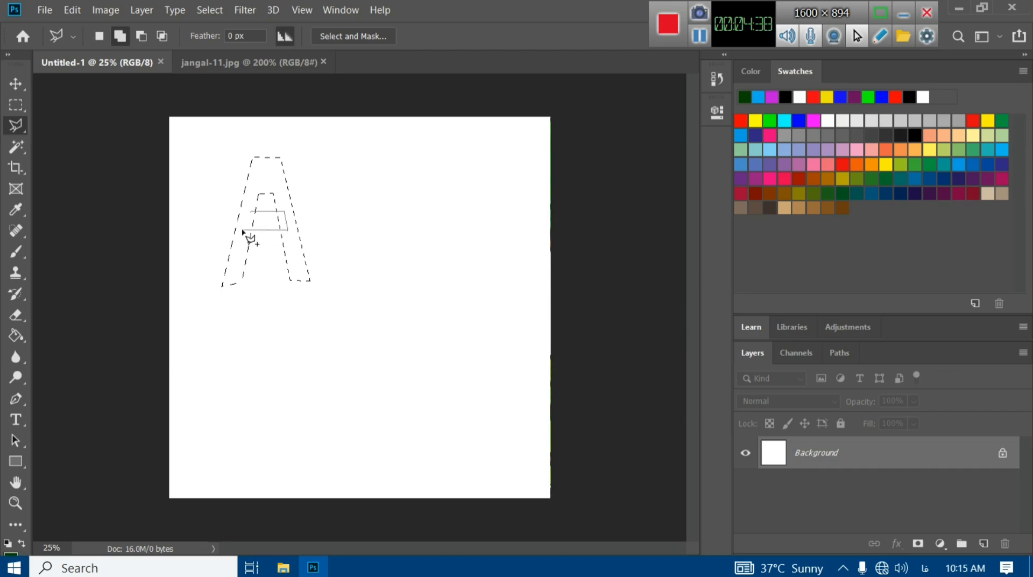
{"action": "left_click", "coordinate": [243, 231]}
{"action": "left_click", "coordinate": [251, 212]}
- Fill the letter A selection with green 116c09 using the Paint Bucket tool and deselect it
{"action": "left_click", "coordinate": [16, 335]}
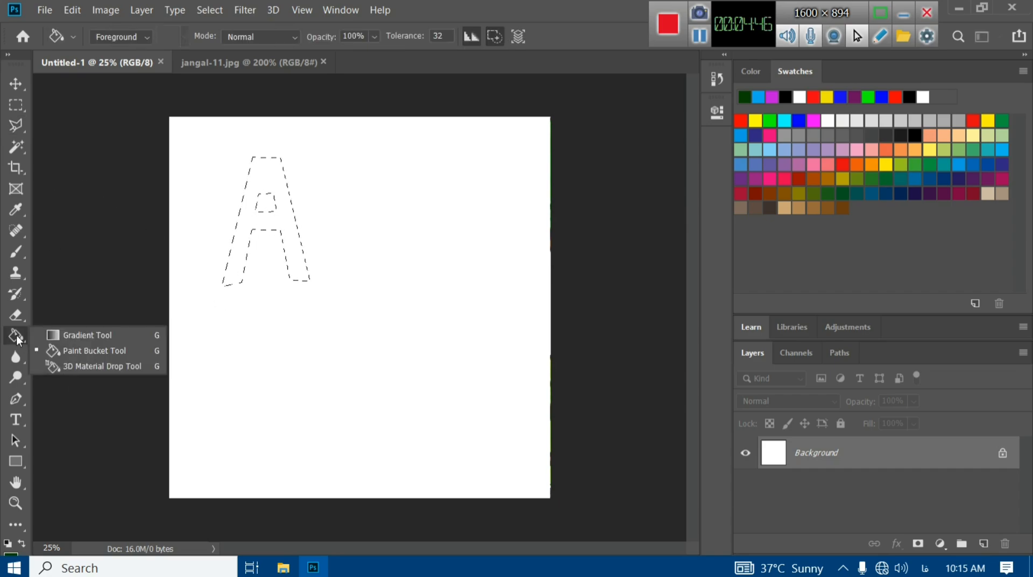
{"action": "left_click", "coordinate": [53, 350]}
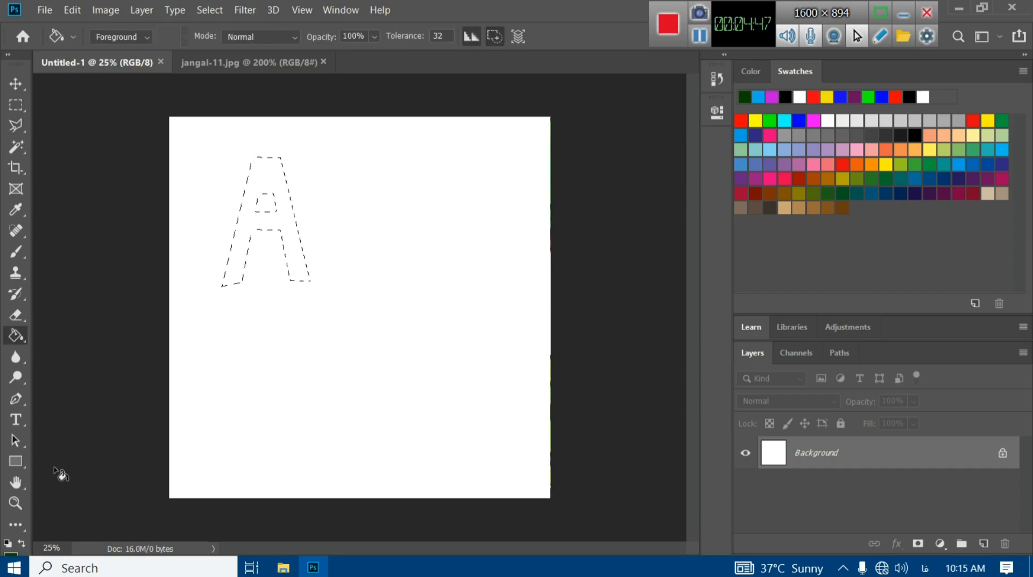
{"action": "left_click", "coordinate": [12, 556]}
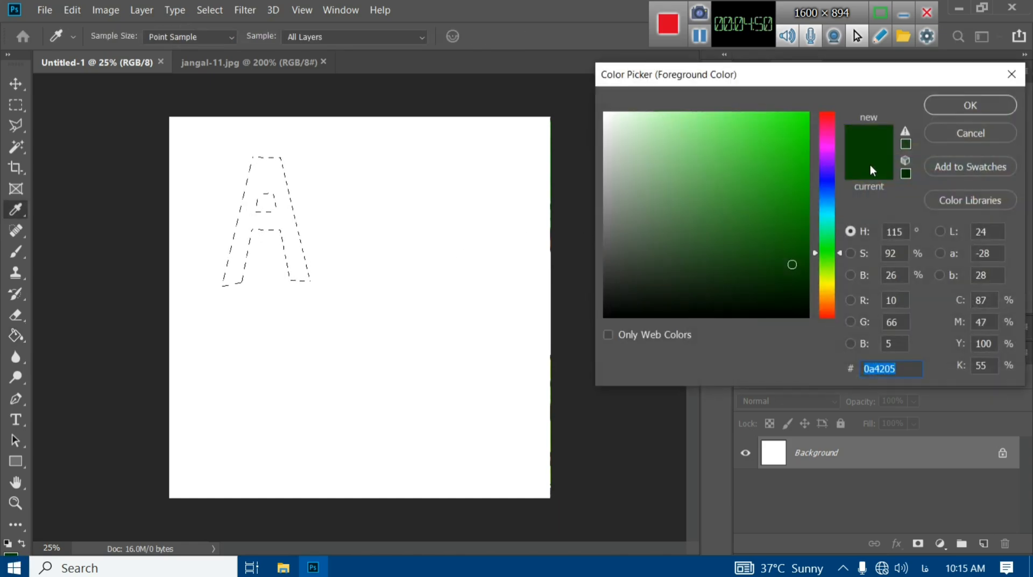
{"action": "left_click", "coordinate": [792, 231]}
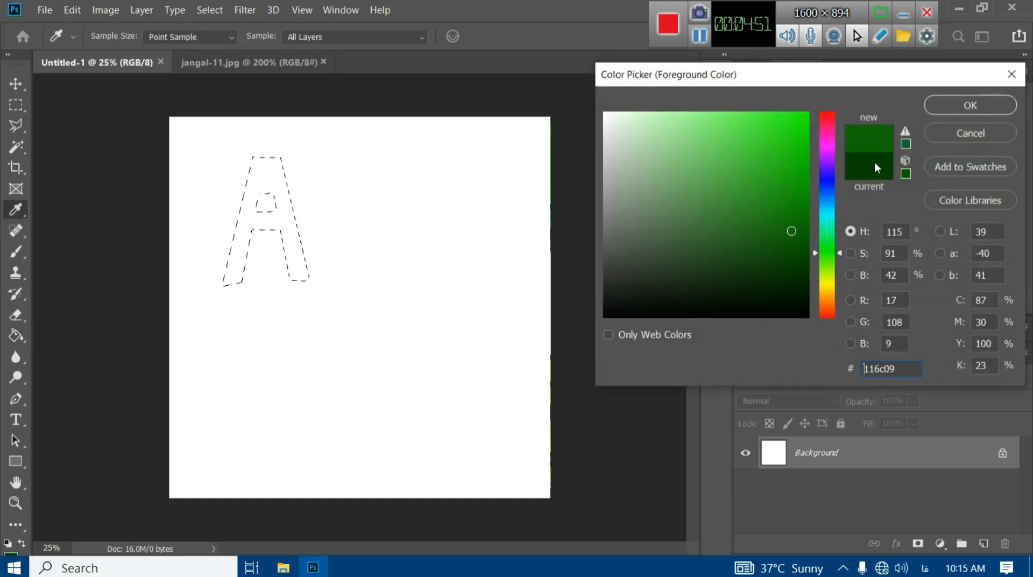
{"action": "left_click", "coordinate": [952, 108]}
{"action": "key", "text": "g"}
{"action": "left_click", "coordinate": [289, 220]}
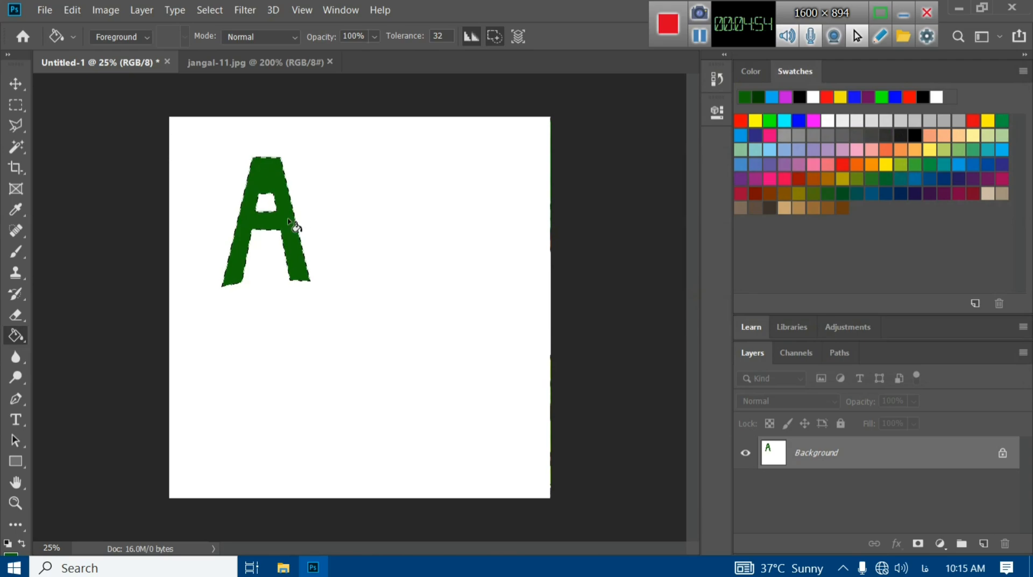
{"action": "left_click", "coordinate": [203, 10]}
{"action": "left_click", "coordinate": [203, 41]}
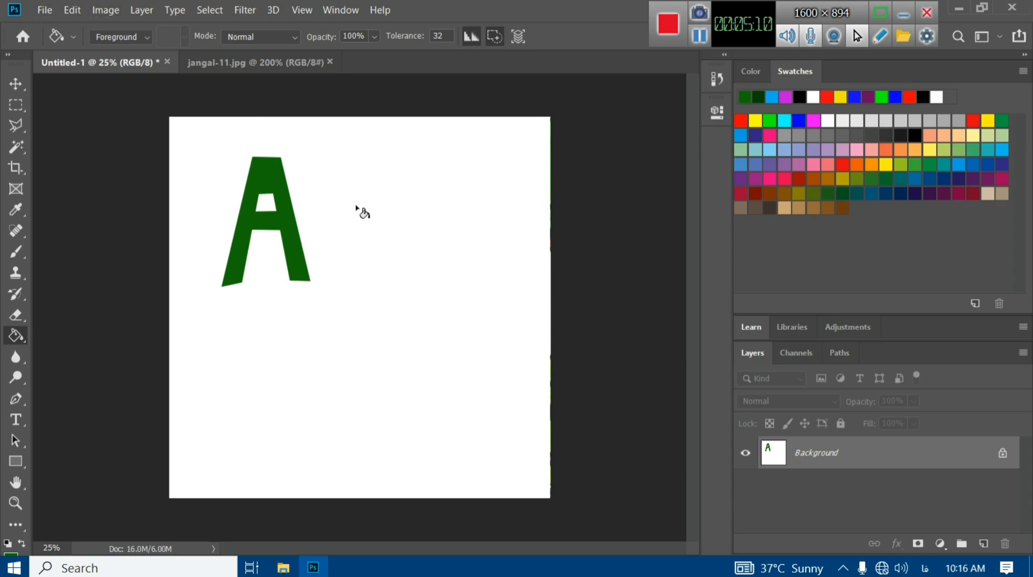
- In jangal-11.jpg, clear the old selection and outline the cloud beside the tree with the Polygonal Lasso tool
{"action": "left_click", "coordinate": [225, 62]}
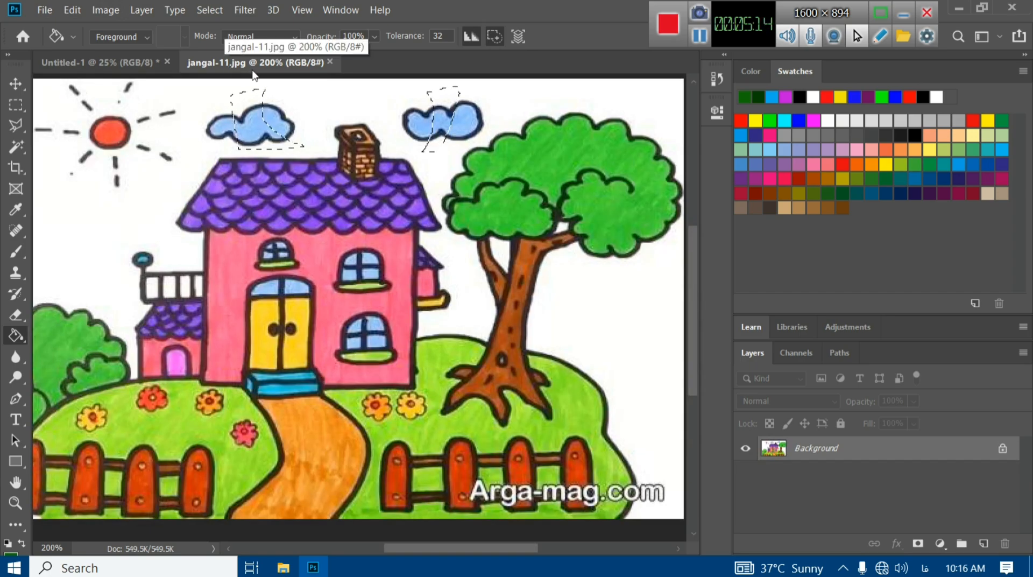
{"action": "left_click", "coordinate": [16, 125]}
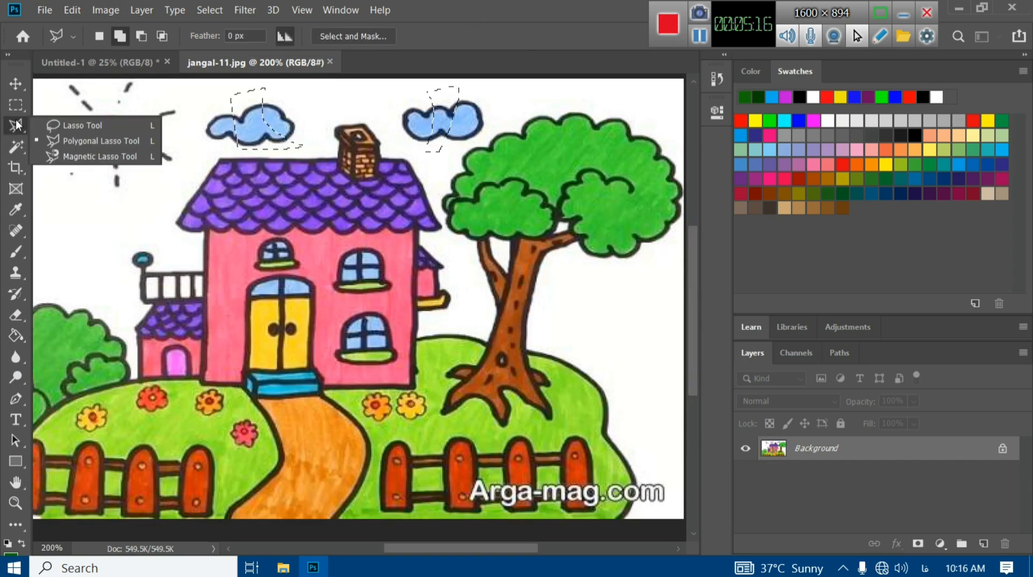
{"action": "left_click", "coordinate": [50, 141]}
{"action": "left_click", "coordinate": [205, 10]}
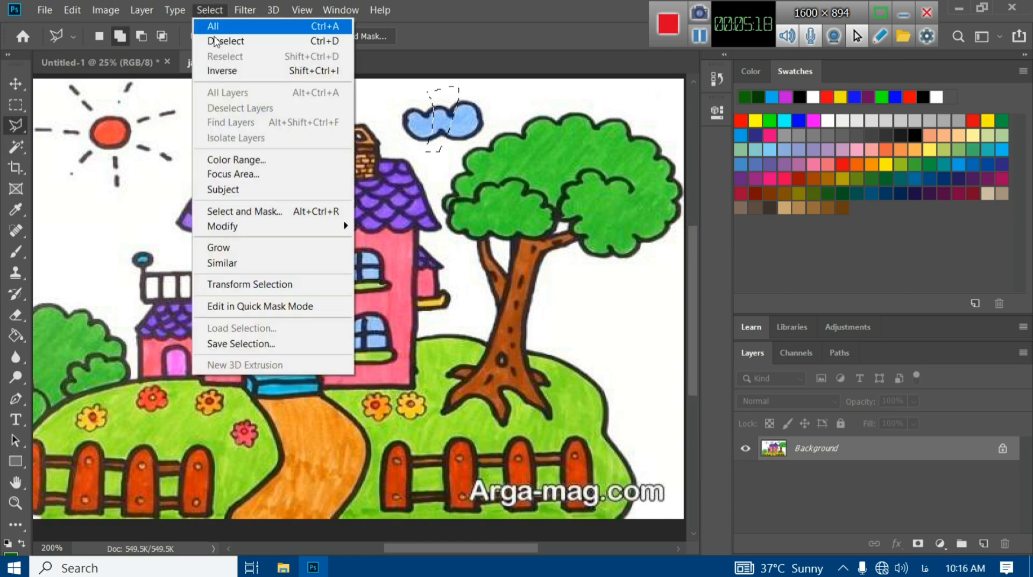
{"action": "left_click", "coordinate": [220, 39]}
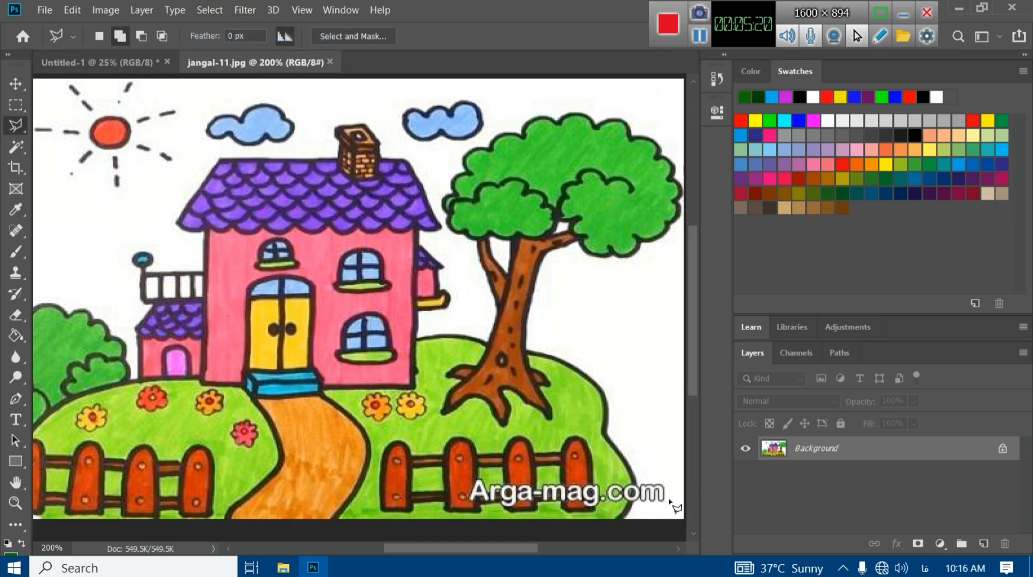
{"action": "left_click", "coordinate": [391, 91]}
{"action": "left_click", "coordinate": [400, 141]}
{"action": "left_click", "coordinate": [447, 149]}
{"action": "left_click", "coordinate": [523, 120]}
{"action": "left_click", "coordinate": [531, 81]}
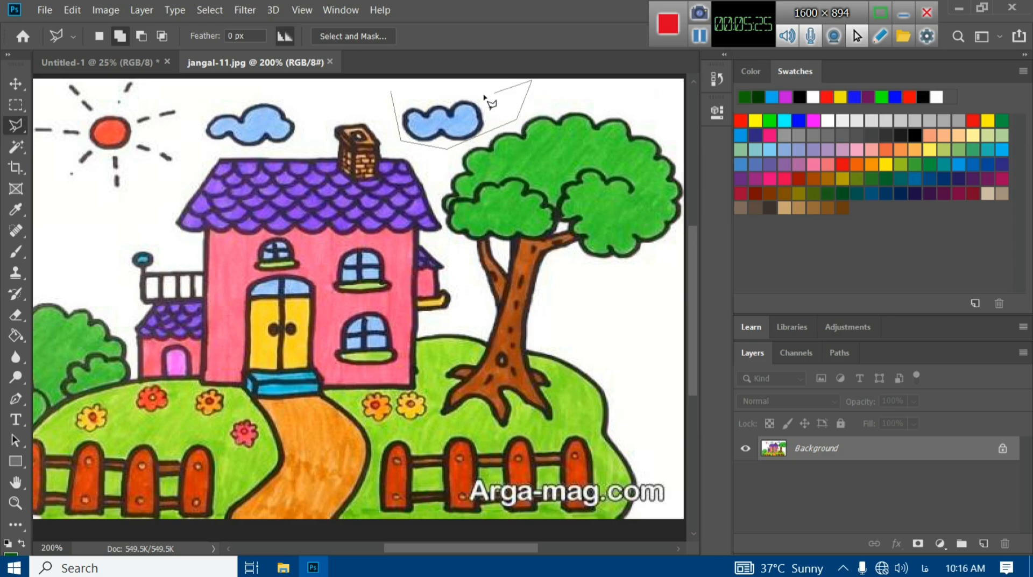
{"action": "left_click", "coordinate": [392, 92]}
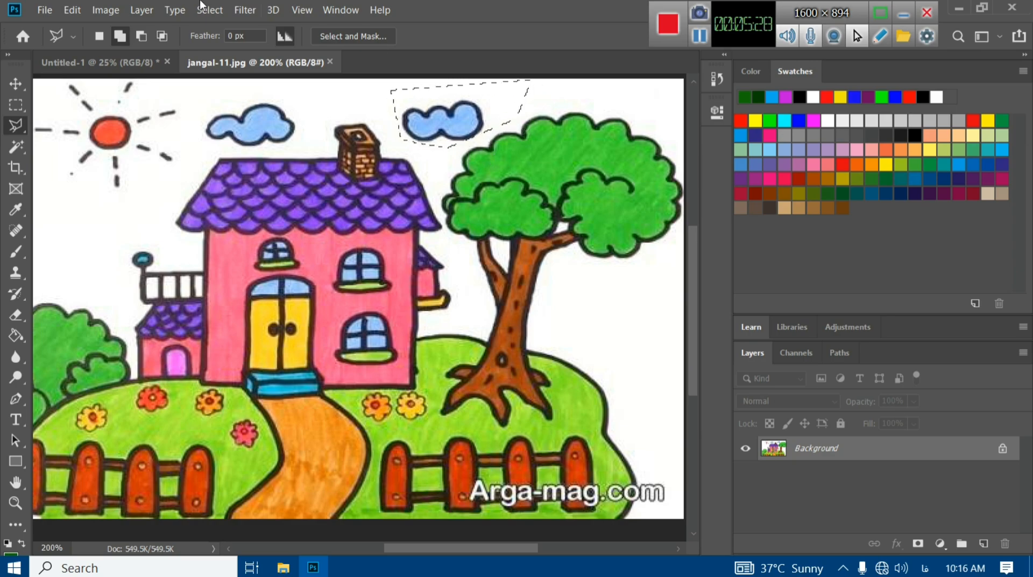
- Subtract a polygonal area covering the chimney-side half of the cloud beside the tree from the selection
{"action": "left_click", "coordinate": [112, 41]}
{"action": "left_click", "coordinate": [439, 170]}
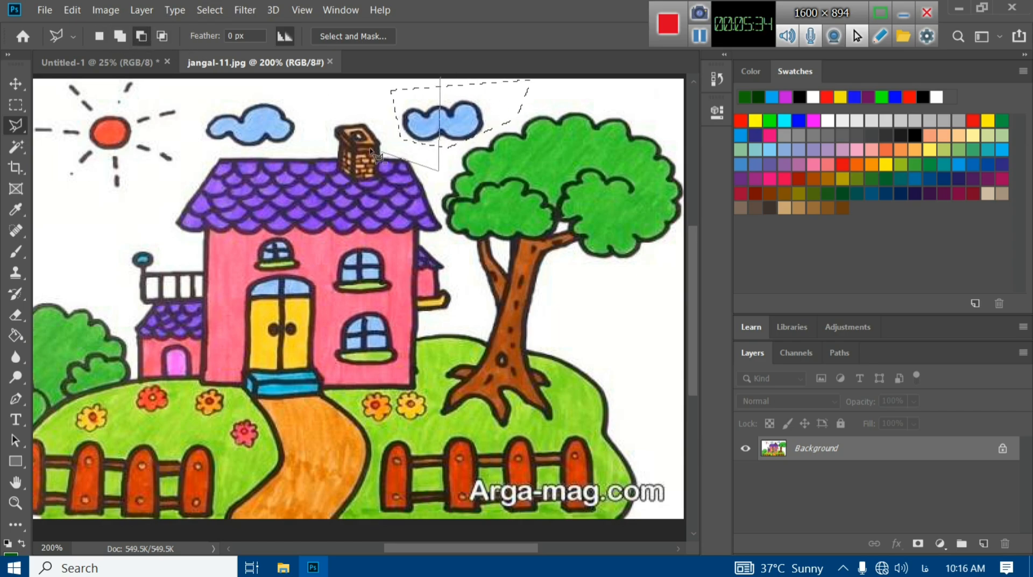
{"action": "left_click", "coordinate": [370, 147]}
{"action": "left_click", "coordinate": [373, 95]}
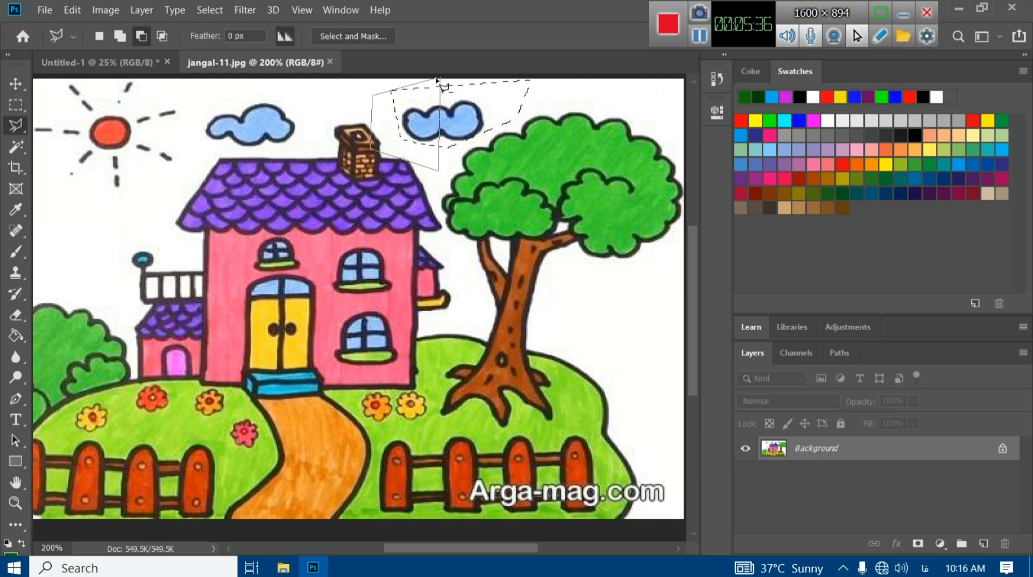
{"action": "double_click", "coordinate": [441, 80]}
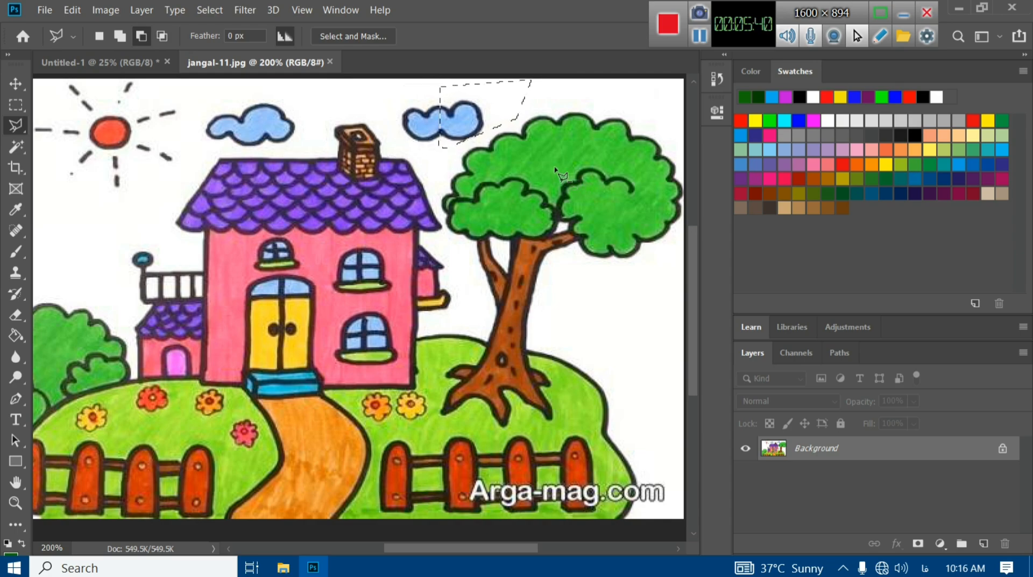
- Add a four-cornered polygonal area around the cloud near the sun to the selection
{"action": "left_click", "coordinate": [114, 36]}
{"action": "left_click", "coordinate": [182, 83]}
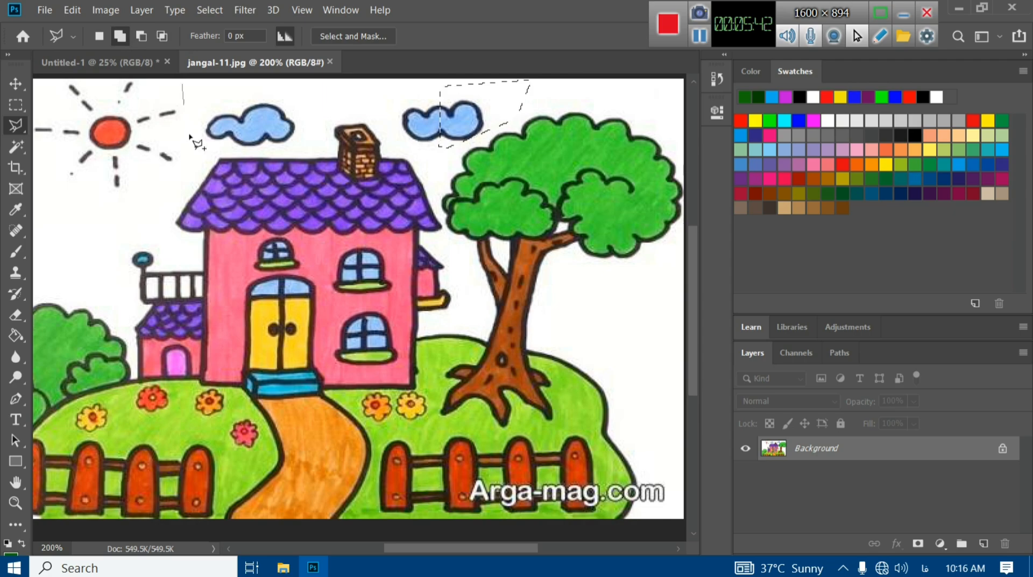
{"action": "left_click", "coordinate": [198, 166]}
{"action": "left_click", "coordinate": [332, 148]}
{"action": "left_click", "coordinate": [319, 85]}
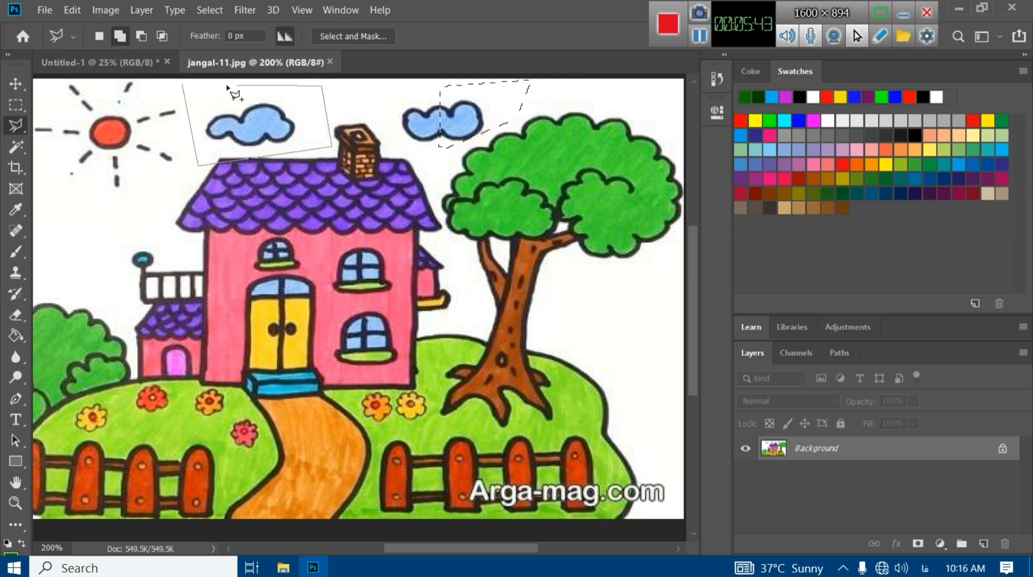
{"action": "left_click", "coordinate": [182, 84]}
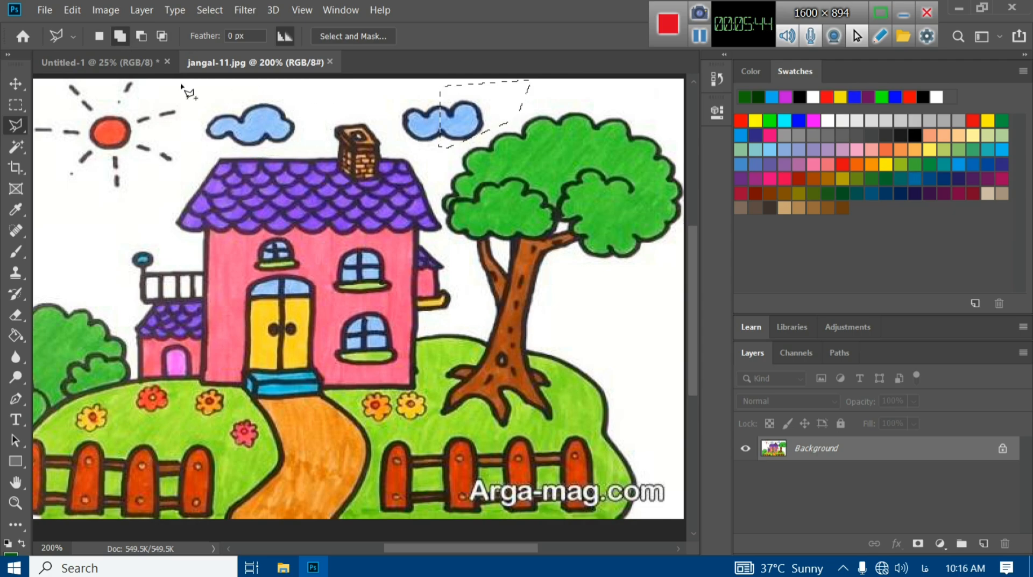
- Intersect the selection with a polygon running from the edge of the cloud near the sun to beyond the cloud beside the tree
{"action": "left_click", "coordinate": [162, 41]}
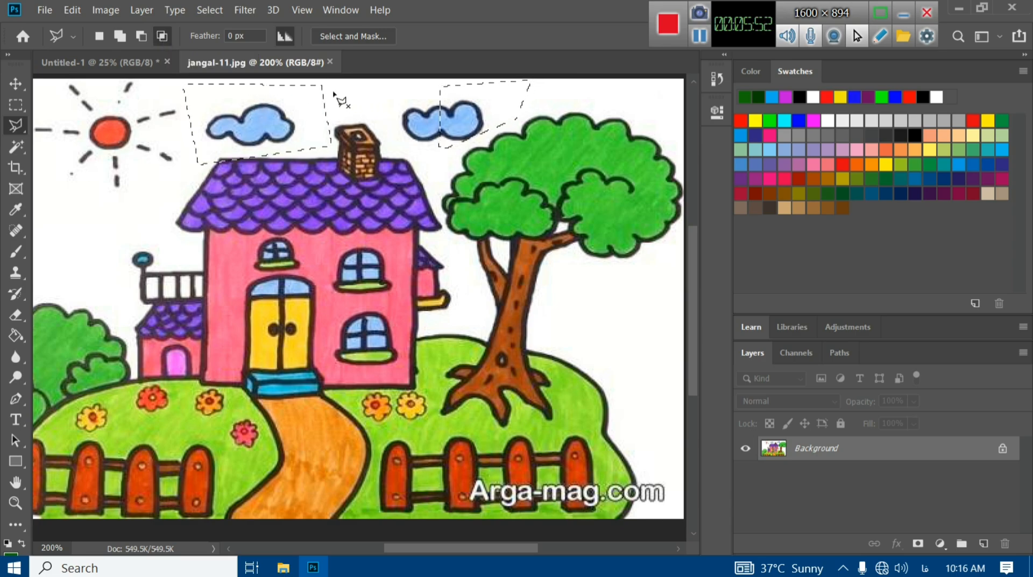
{"action": "left_click", "coordinate": [292, 81]}
{"action": "left_click", "coordinate": [305, 164]}
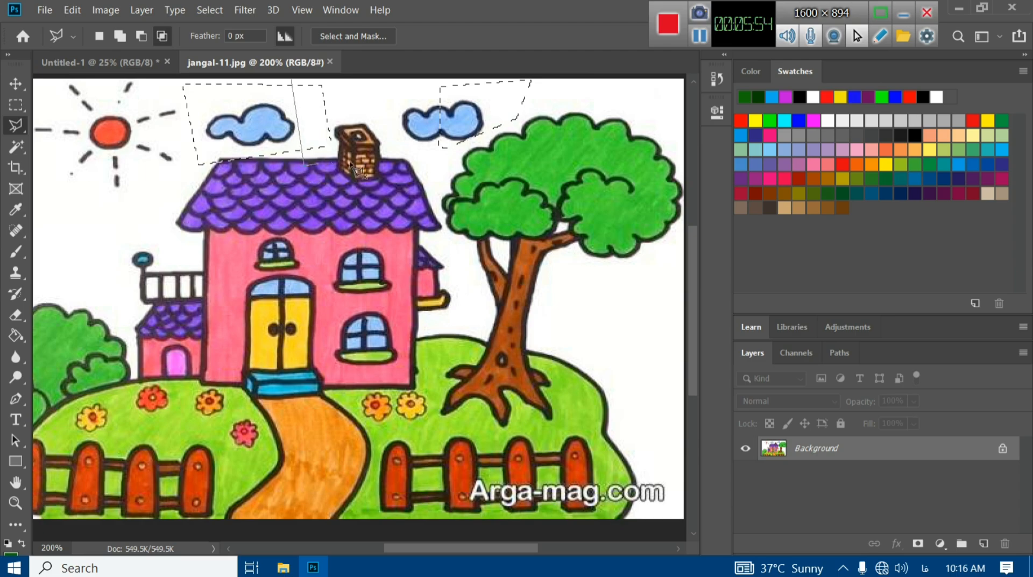
{"action": "left_click", "coordinate": [555, 103]}
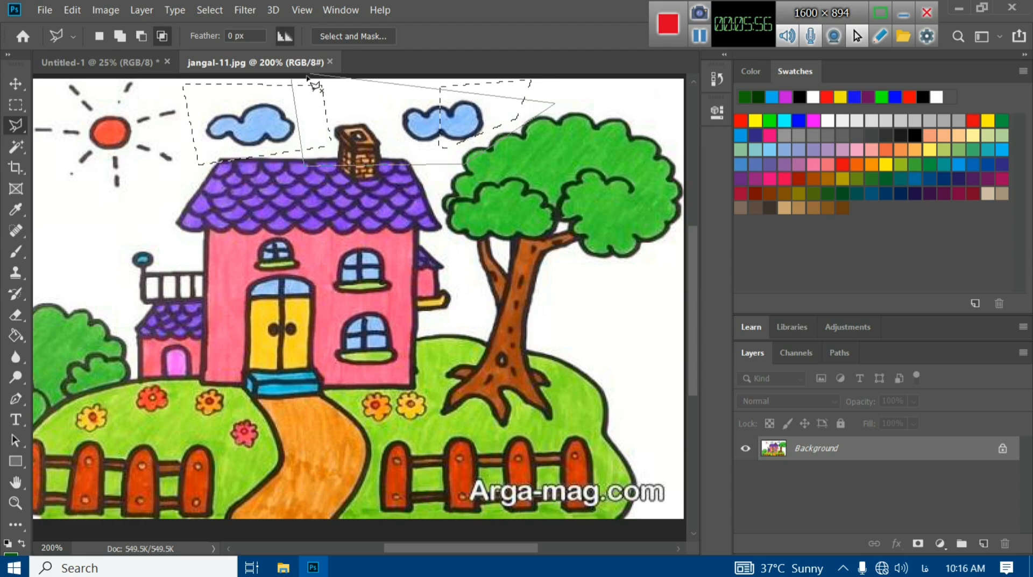
{"action": "left_click", "coordinate": [292, 82]}
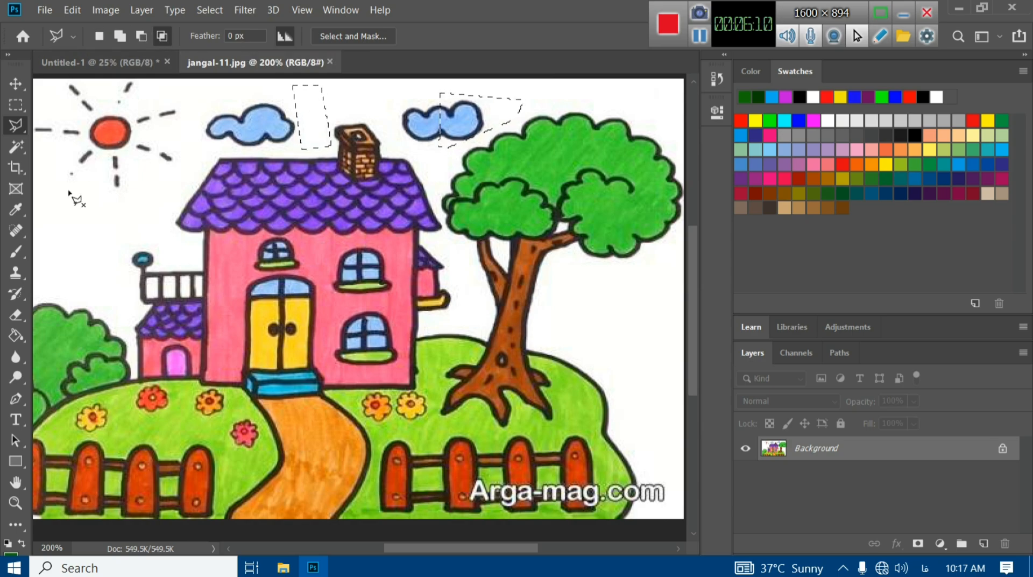
- Clear the current selection and set the Magnetic Lasso tool to make a new selection
{"action": "right_click", "coordinate": [15, 128]}
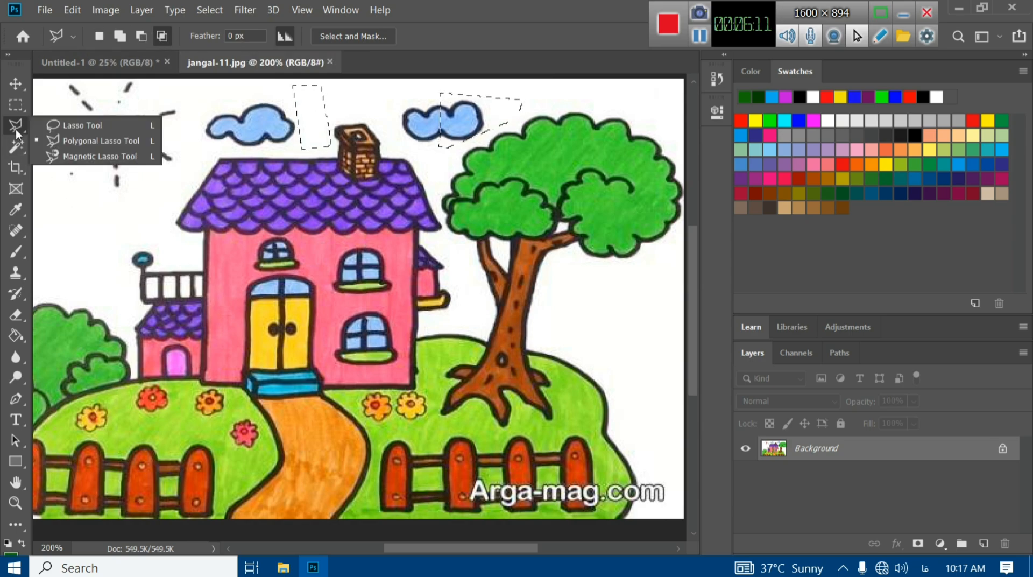
{"action": "left_click", "coordinate": [106, 157]}
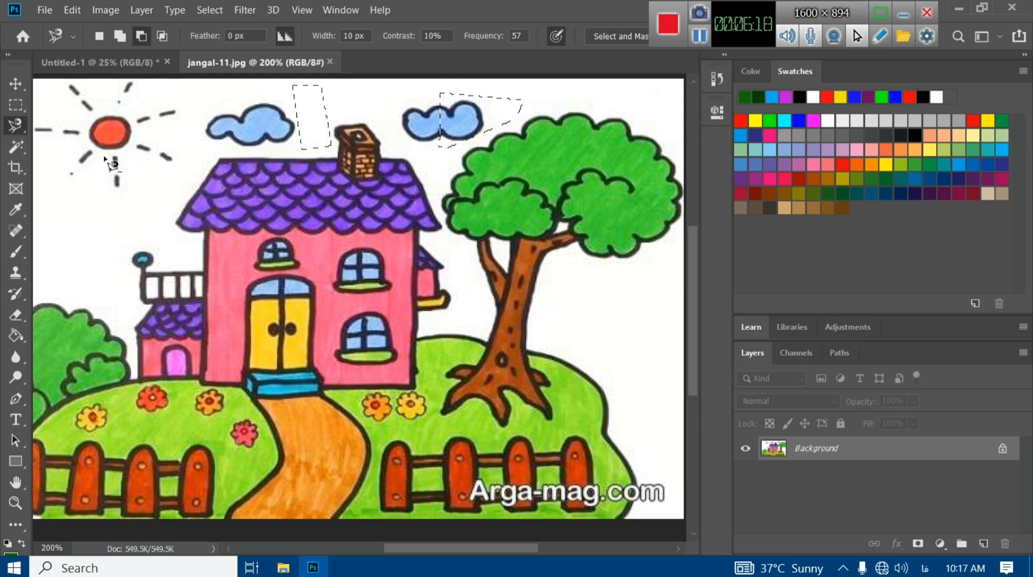
{"action": "left_click", "coordinate": [209, 9]}
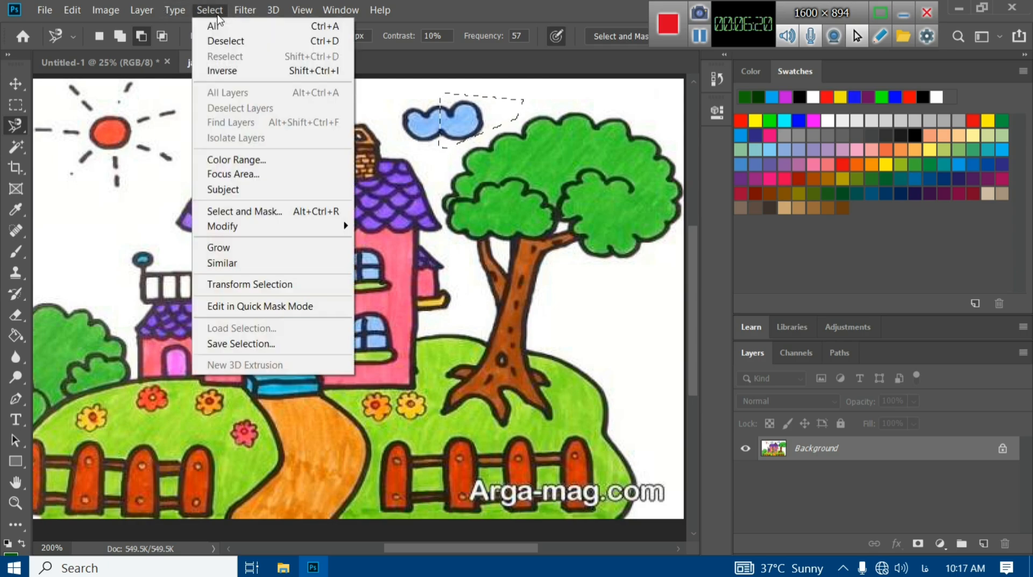
{"action": "left_click", "coordinate": [223, 45]}
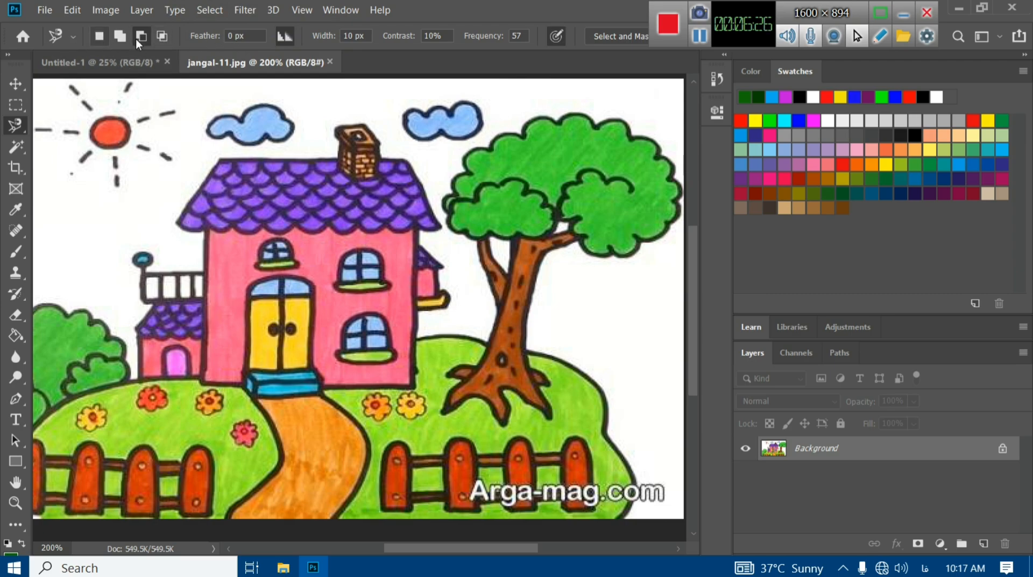
{"action": "left_click", "coordinate": [98, 38]}
{"action": "left_click", "coordinate": [522, 135]}
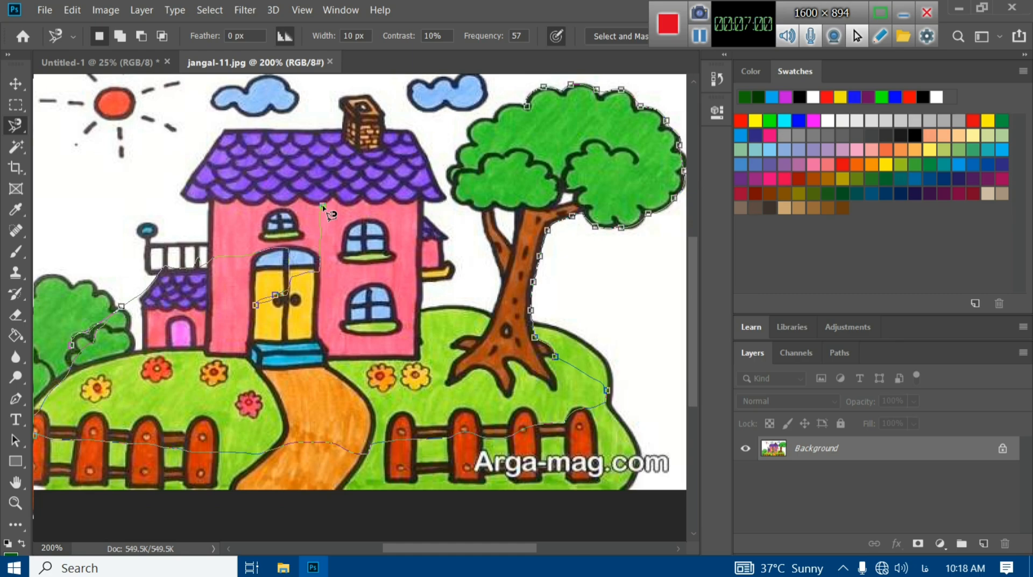
{"action": "double_click", "coordinate": [322, 207]}
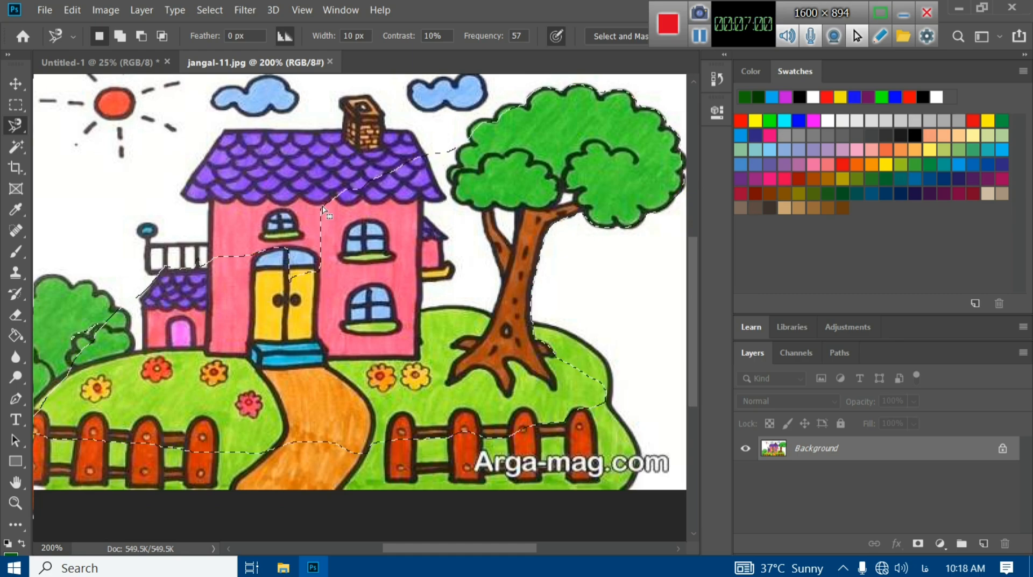
{"action": "left_click", "coordinate": [722, 76]}
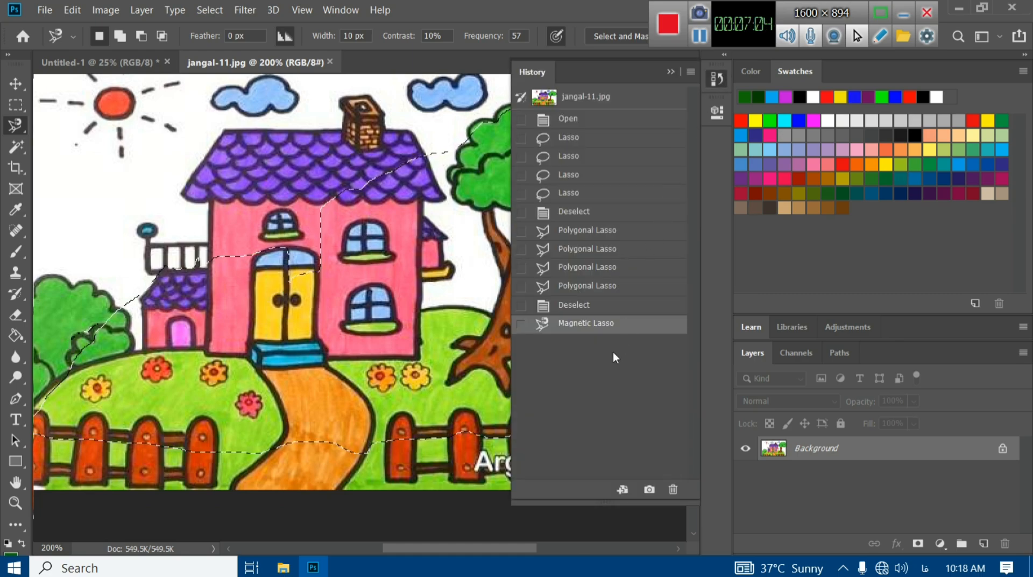
{"action": "left_click", "coordinate": [581, 304]}
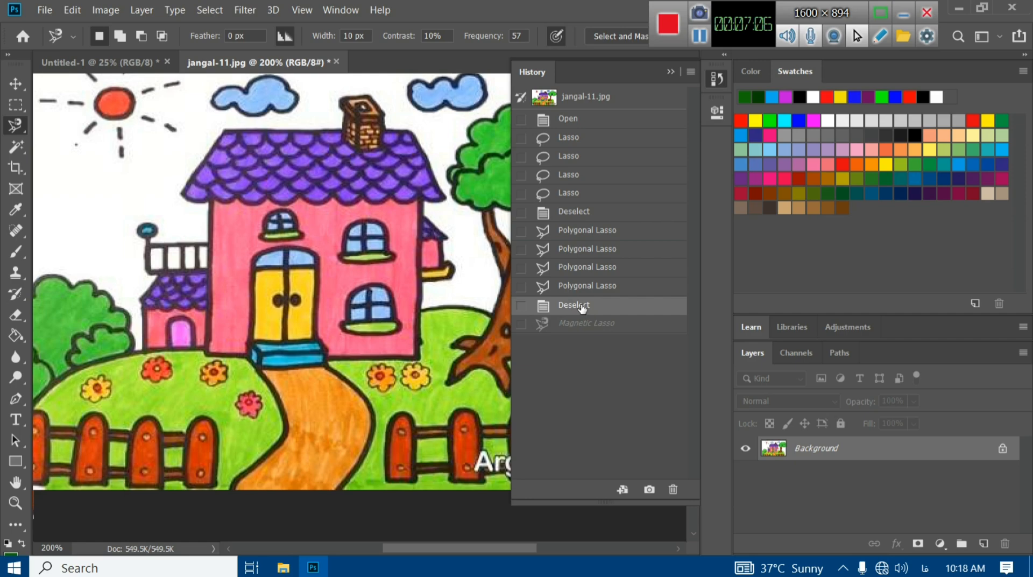
{"action": "left_click", "coordinate": [720, 79]}
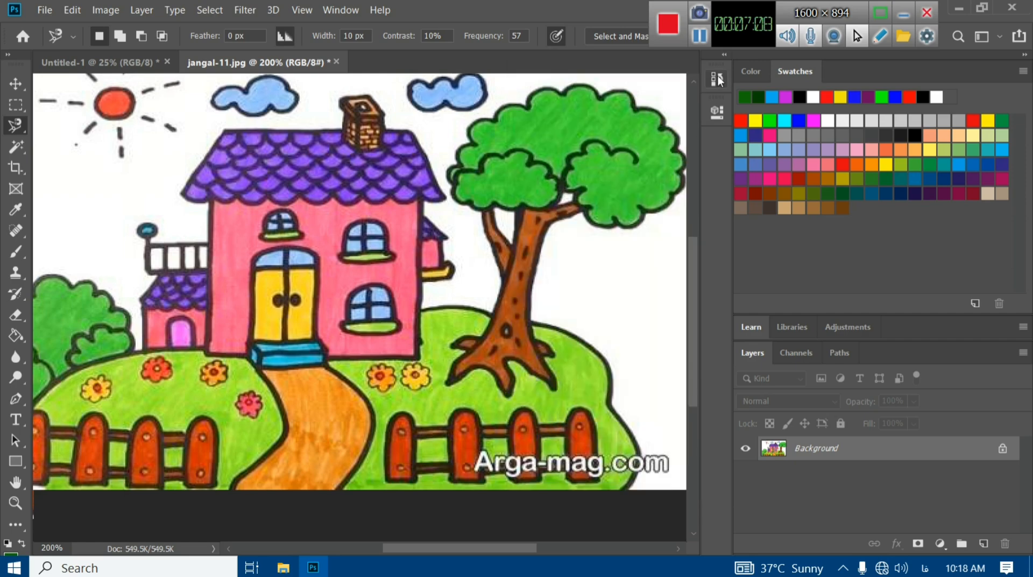
- Outline the whole tree, from the foliage down to the roots, with the Magnetic Lasso tool as a closed selection
{"action": "scroll", "coordinate": [549, 231], "scroll_direction": "up", "scroll_amount": 1}
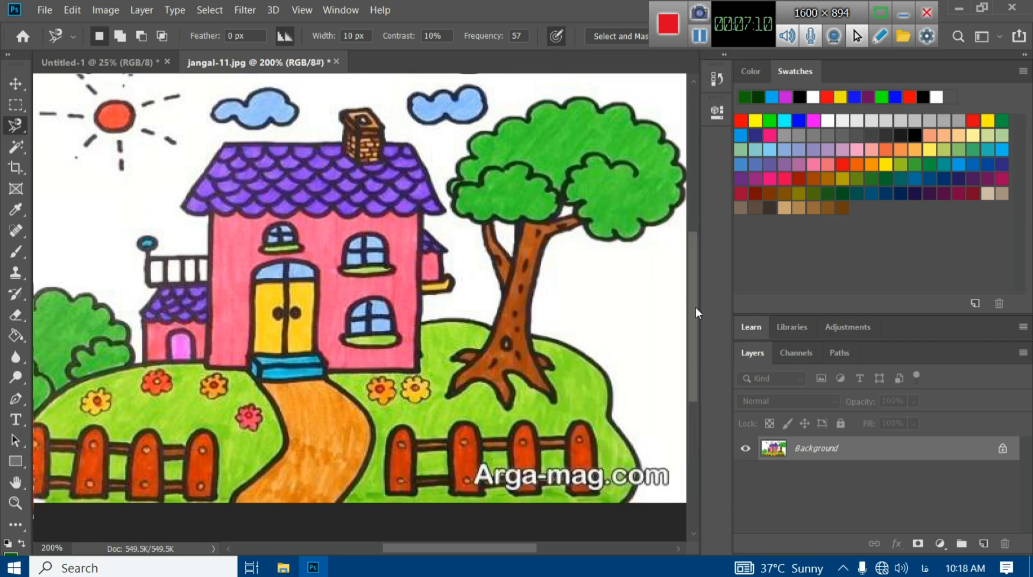
{"action": "mouse_move", "coordinate": [696, 308]}
{"action": "left_mouse_down"}
{"action": "mouse_move", "coordinate": [696, 291]}
{"action": "mouse_move", "coordinate": [697, 301]}
{"action": "left_mouse_up"}
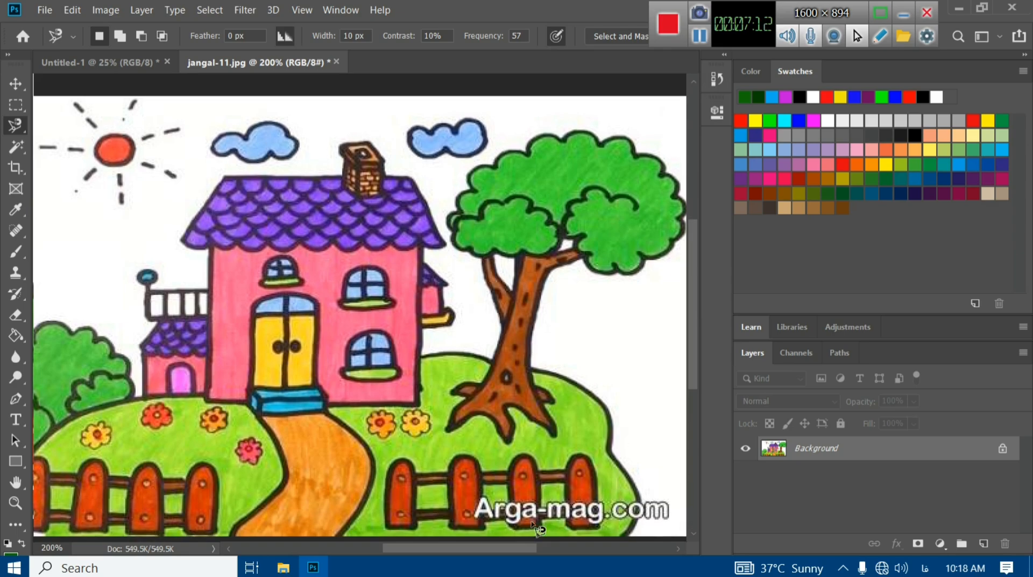
{"action": "left_click_drag", "start_coordinate": [516, 547], "coordinate": [520, 548]}
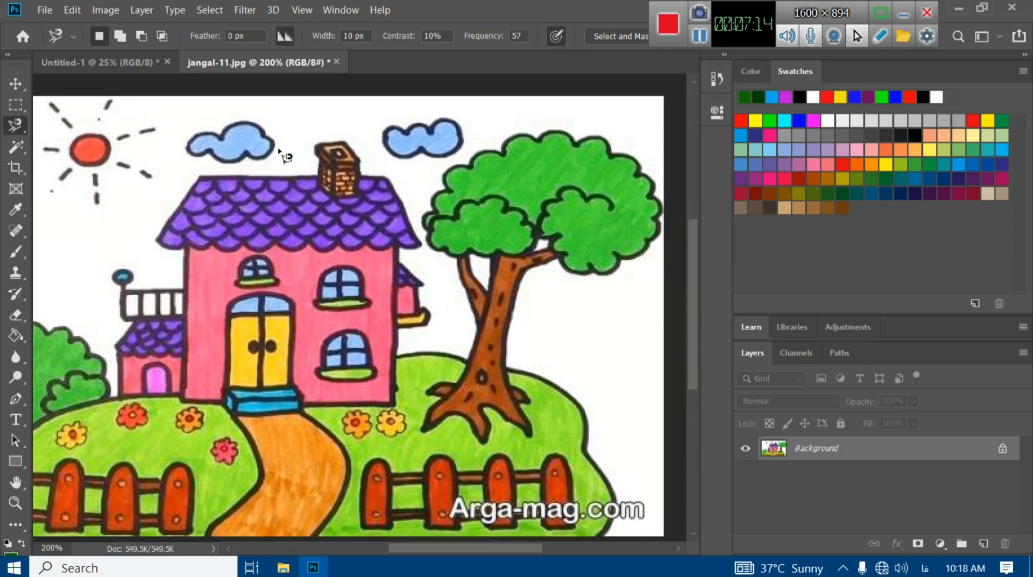
{"action": "right_click", "coordinate": [17, 127]}
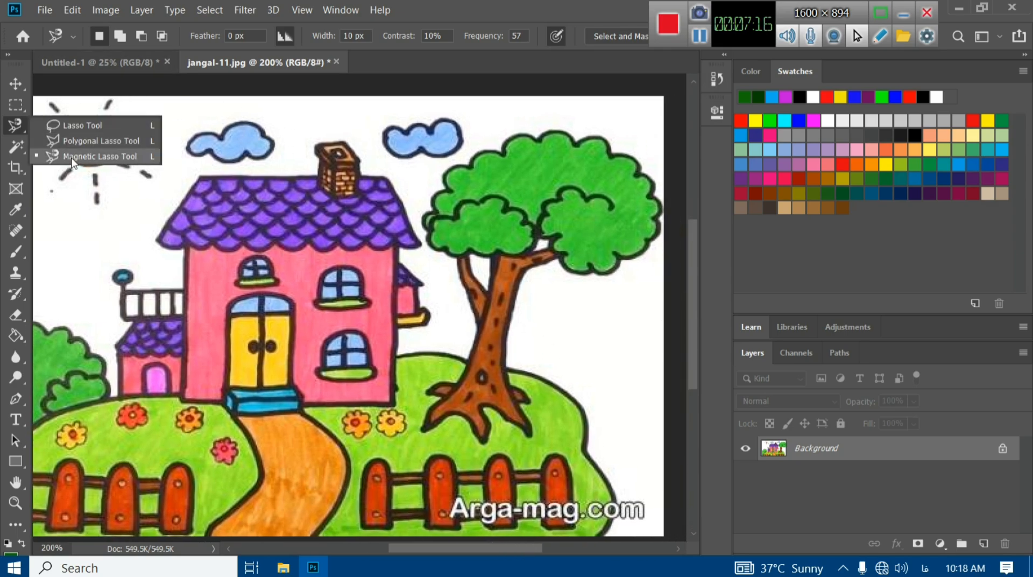
{"action": "left_click", "coordinate": [87, 157]}
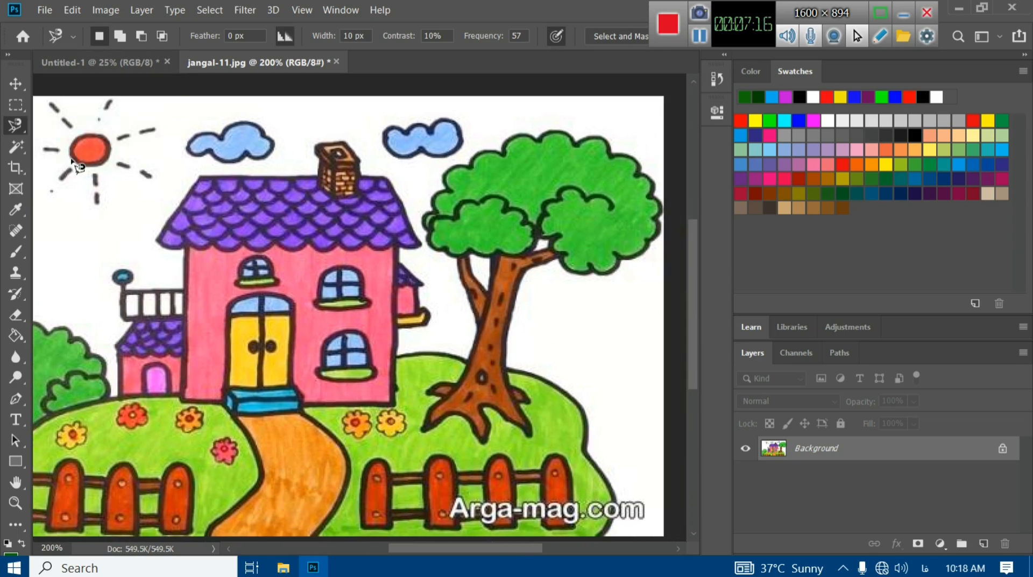
{"action": "left_click", "coordinate": [504, 152]}
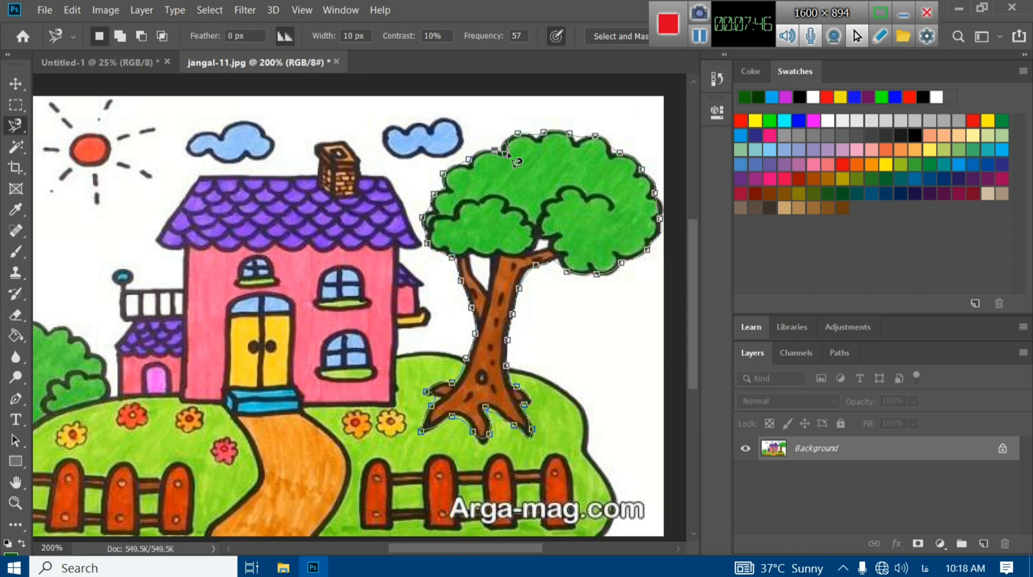
{"action": "left_click", "coordinate": [506, 157]}
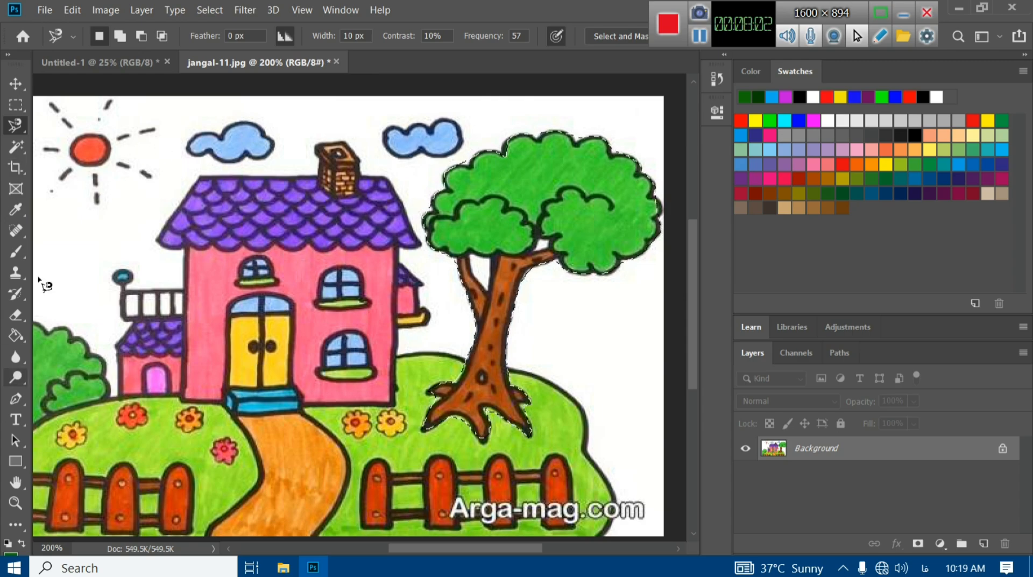
- Try moving the selected tree toward the house with the Move tool, and revert the image to the Magnetic Lasso state
{"action": "left_click", "coordinate": [15, 85]}
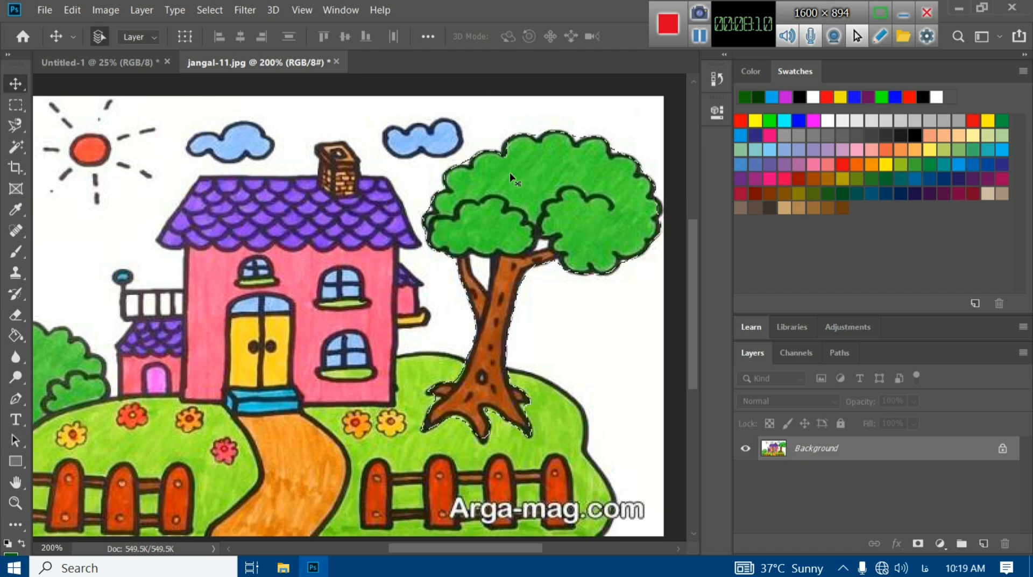
{"action": "left_click_drag", "start_coordinate": [511, 175], "coordinate": [458, 185]}
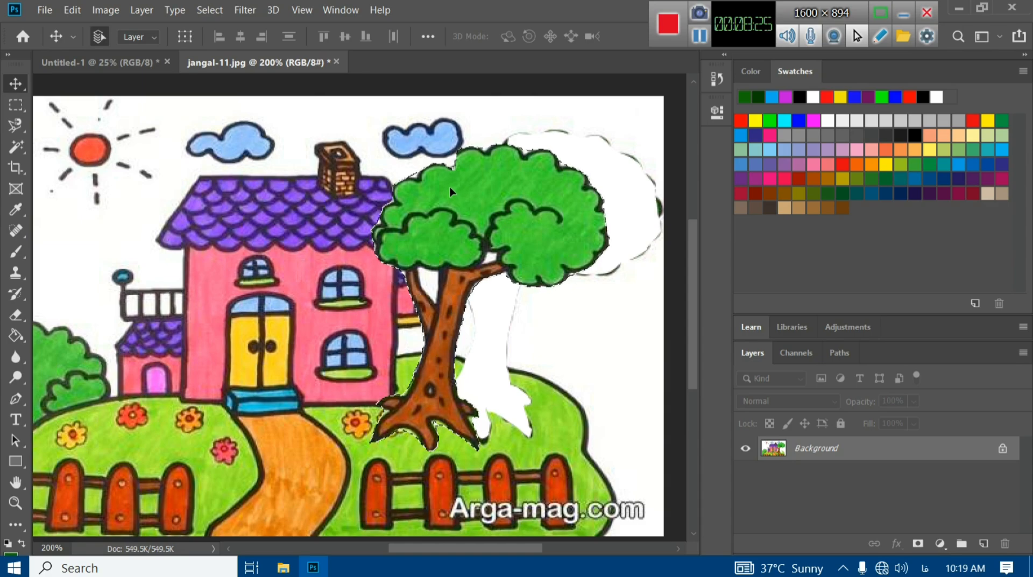
{"action": "left_click", "coordinate": [718, 79]}
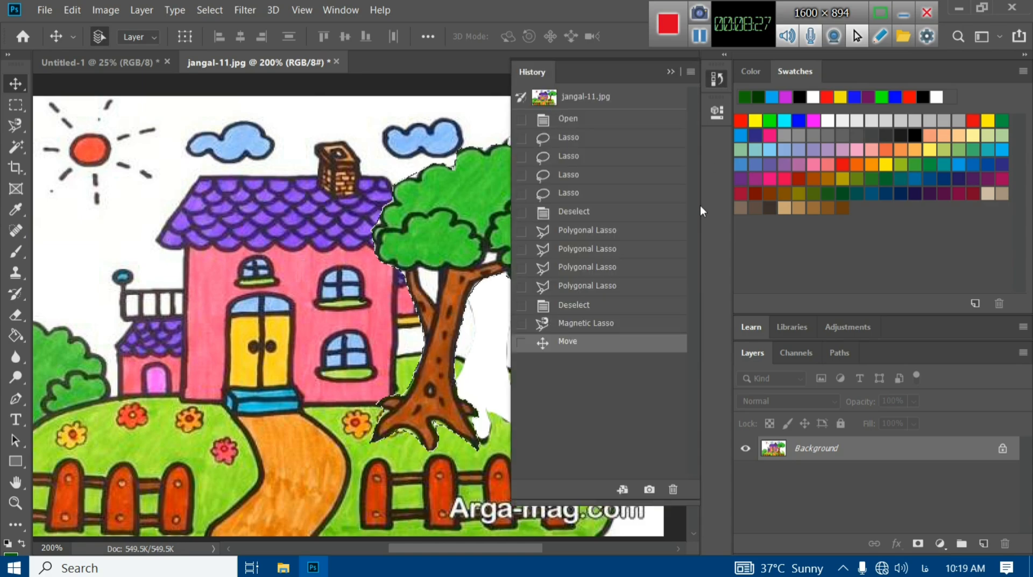
{"action": "left_click", "coordinate": [615, 324]}
{"action": "left_click", "coordinate": [717, 80]}
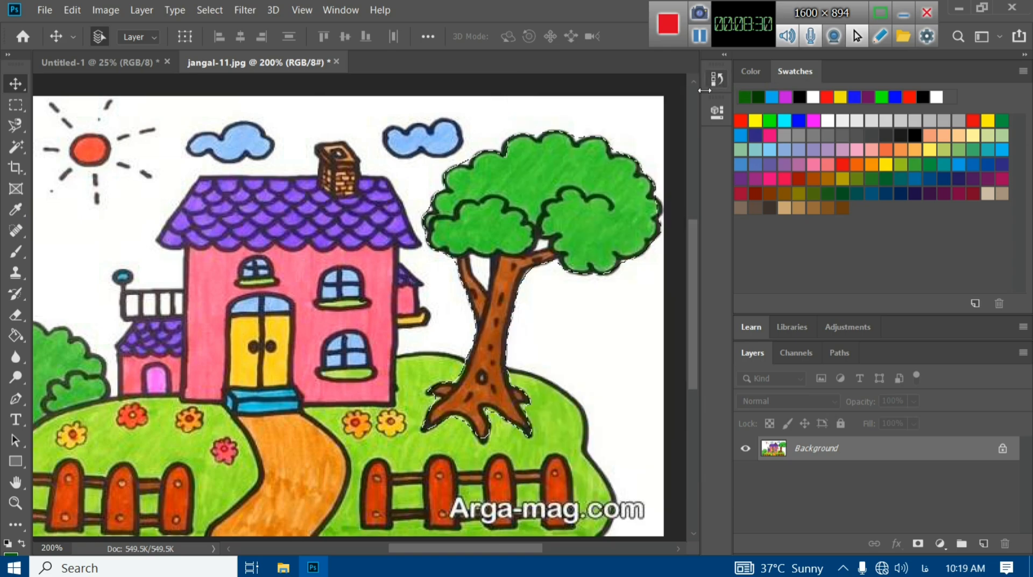
- Return to the Magnetic Lasso tool and clear the selection around the tree
{"action": "right_click", "coordinate": [16, 128]}
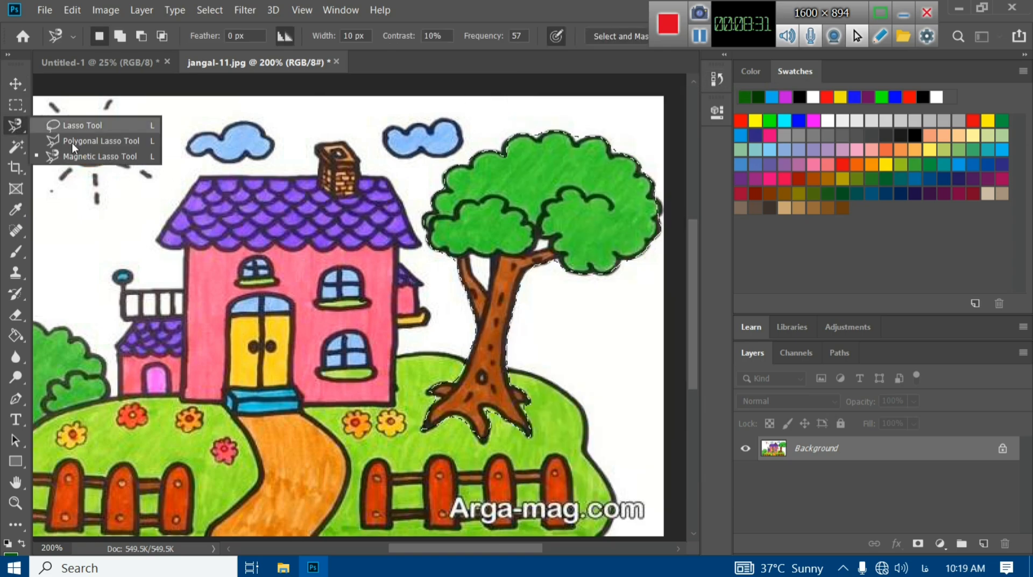
{"action": "left_click", "coordinate": [77, 158]}
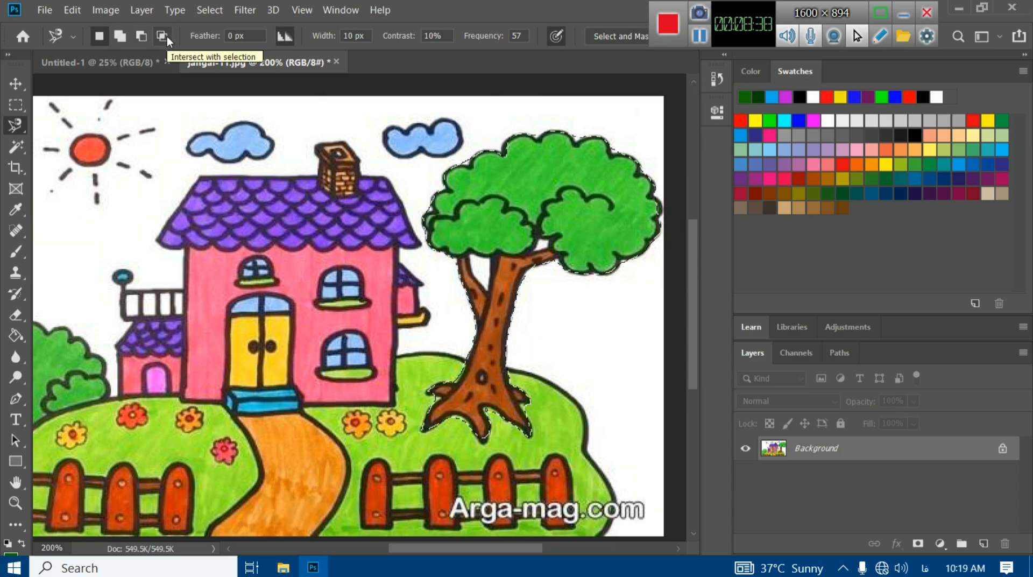
{"action": "left_click", "coordinate": [209, 10]}
{"action": "left_click", "coordinate": [215, 44]}
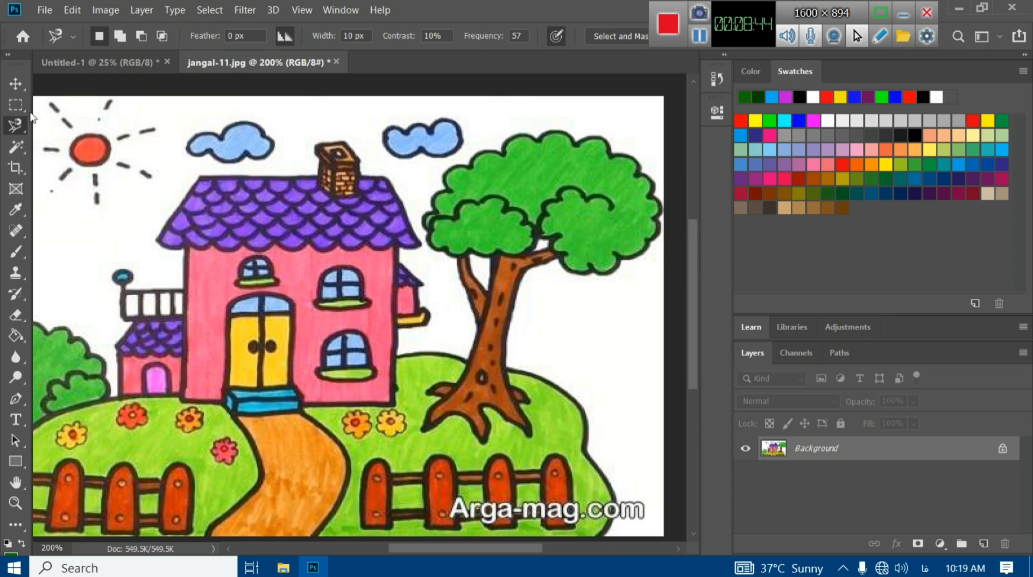
{"action": "left_click", "coordinate": [16, 106]}
{"action": "left_click", "coordinate": [18, 125]}
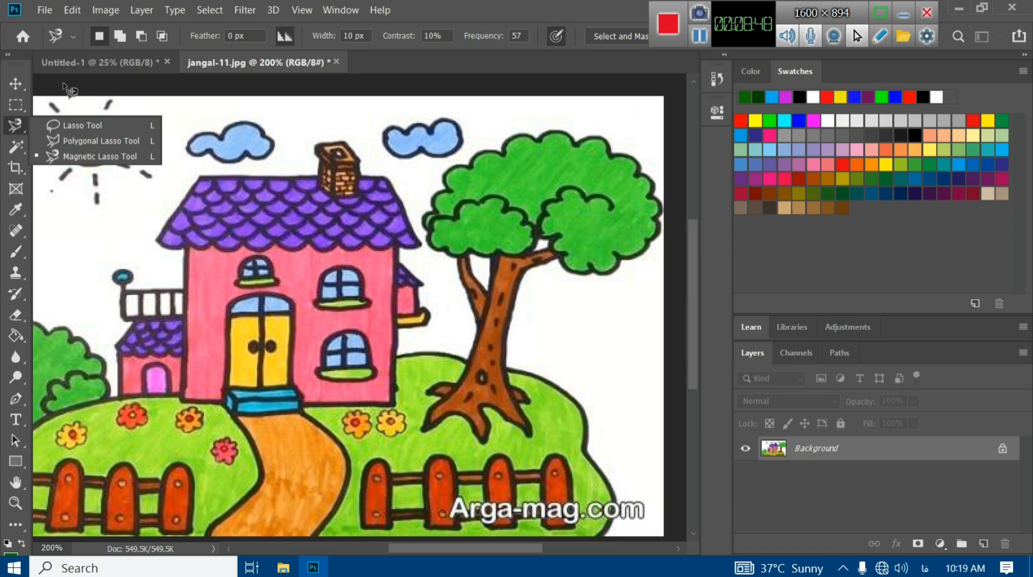
{"action": "left_click", "coordinate": [18, 83]}
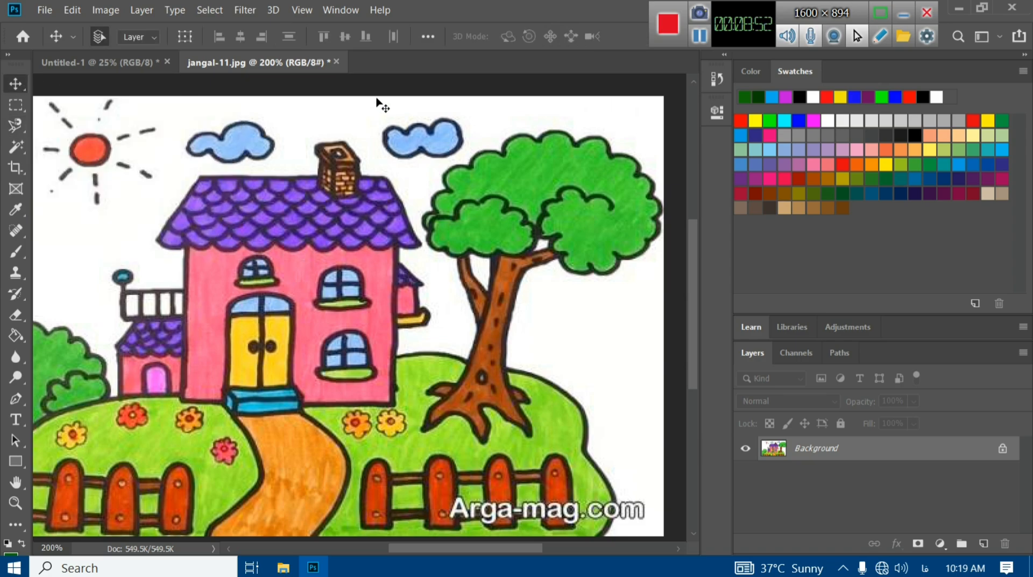
- Set up the Quick Selection tool with a 10 px brush in add-to-selection mode
{"action": "left_click", "coordinate": [22, 143]}
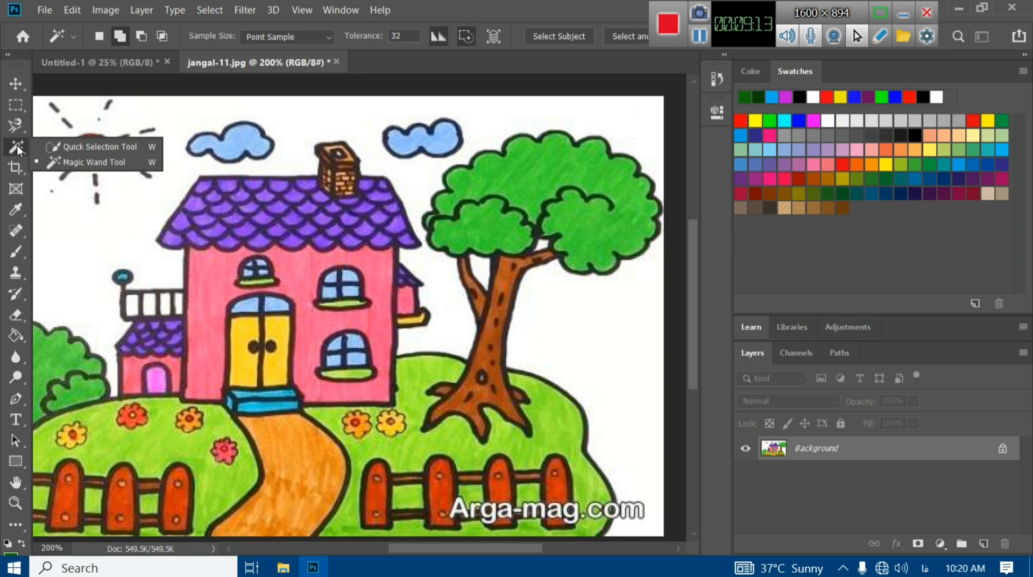
{"action": "left_click", "coordinate": [73, 147]}
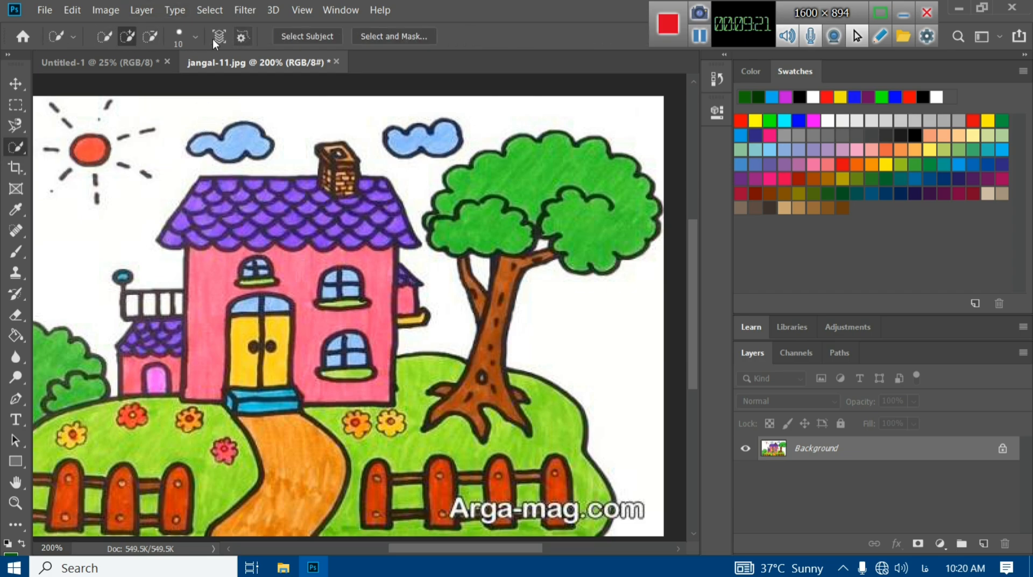
{"action": "left_click", "coordinate": [132, 40]}
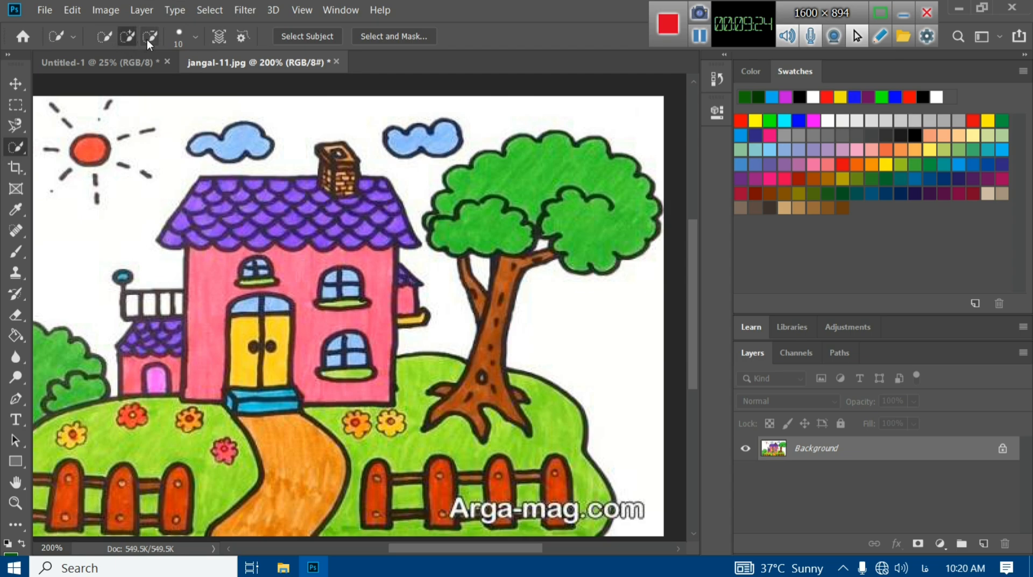
{"action": "left_click", "coordinate": [195, 37]}
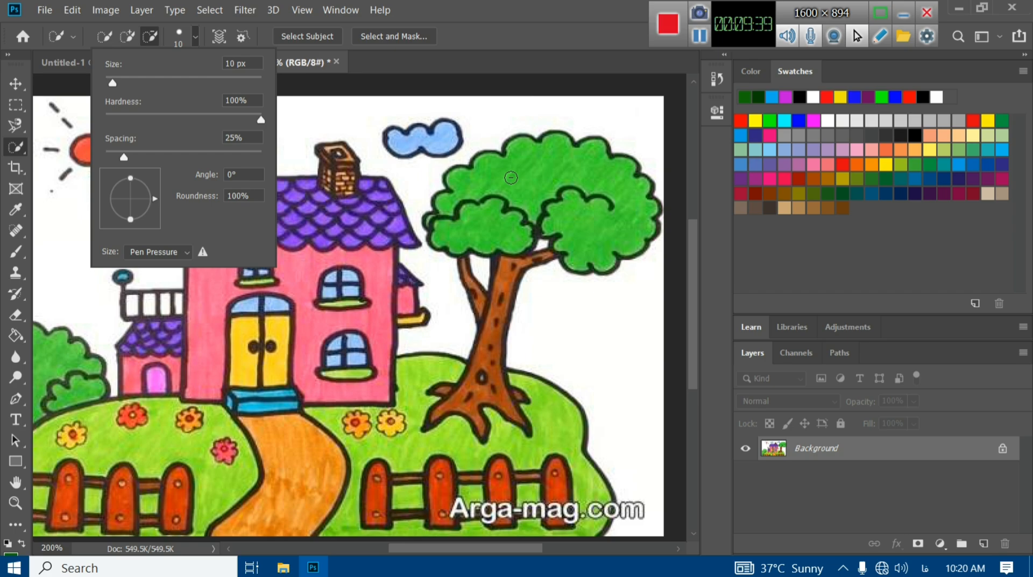
{"action": "left_click_drag", "start_coordinate": [113, 85], "coordinate": [170, 87]}
{"action": "left_click_drag", "start_coordinate": [238, 62], "coordinate": [214, 63]}
{"action": "type", "text": "10"}
{"action": "left_click", "coordinate": [121, 40]}
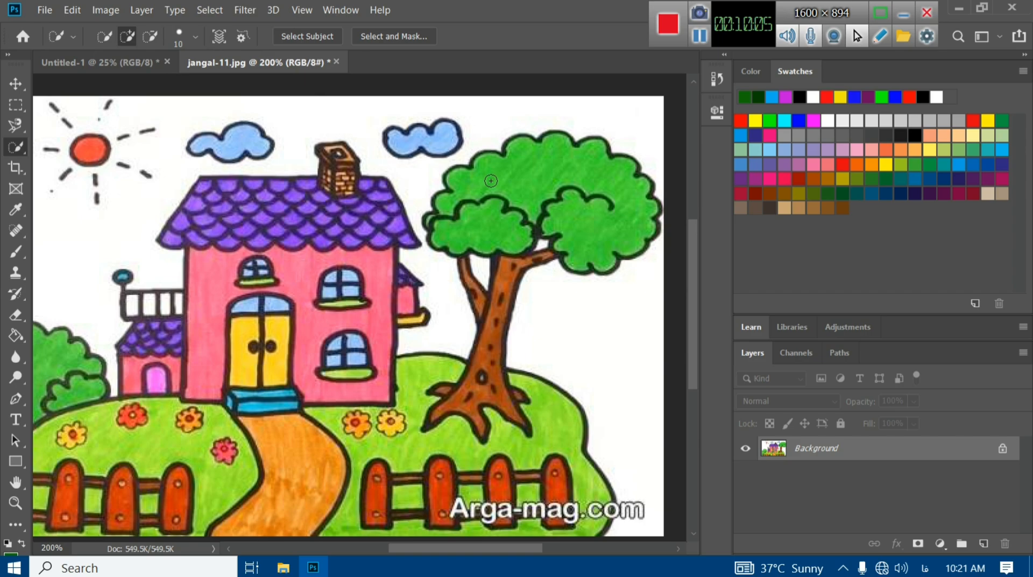
- Select all of the tree's green foliage with the Quick Selection brush
{"action": "left_click", "coordinate": [491, 180]}
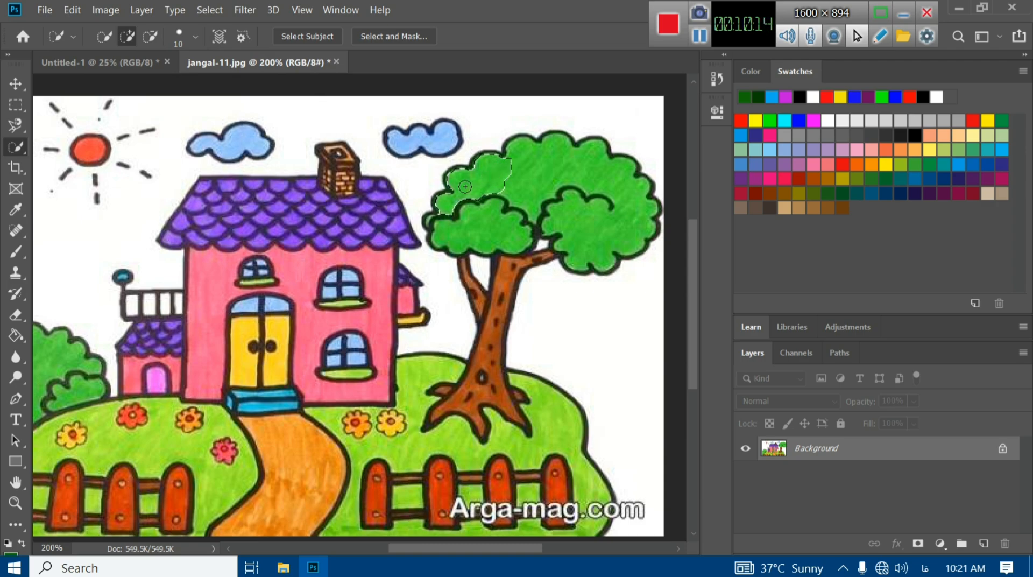
{"action": "left_click_drag", "start_coordinate": [465, 186], "coordinate": [589, 164]}
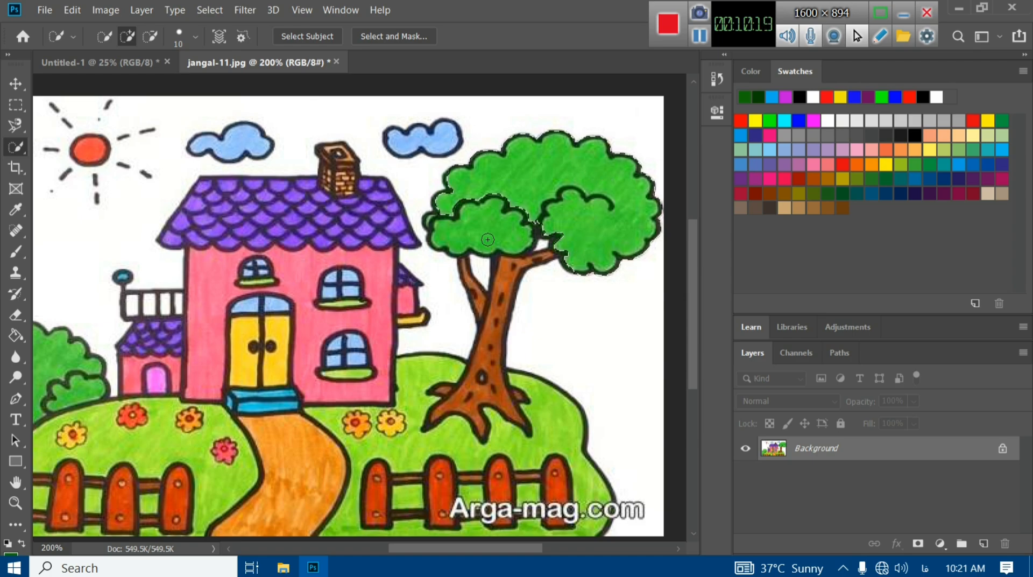
{"action": "left_click", "coordinate": [484, 232]}
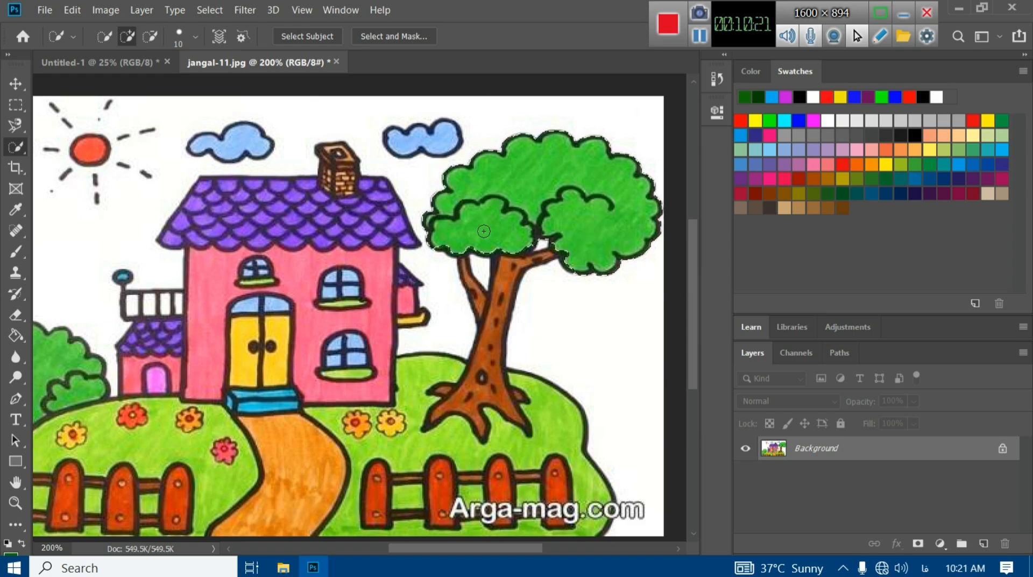
- Subtract from the upper part of the foliage selection with the Quick Selection brush, and clear the whole selection
{"action": "left_click", "coordinate": [156, 32]}
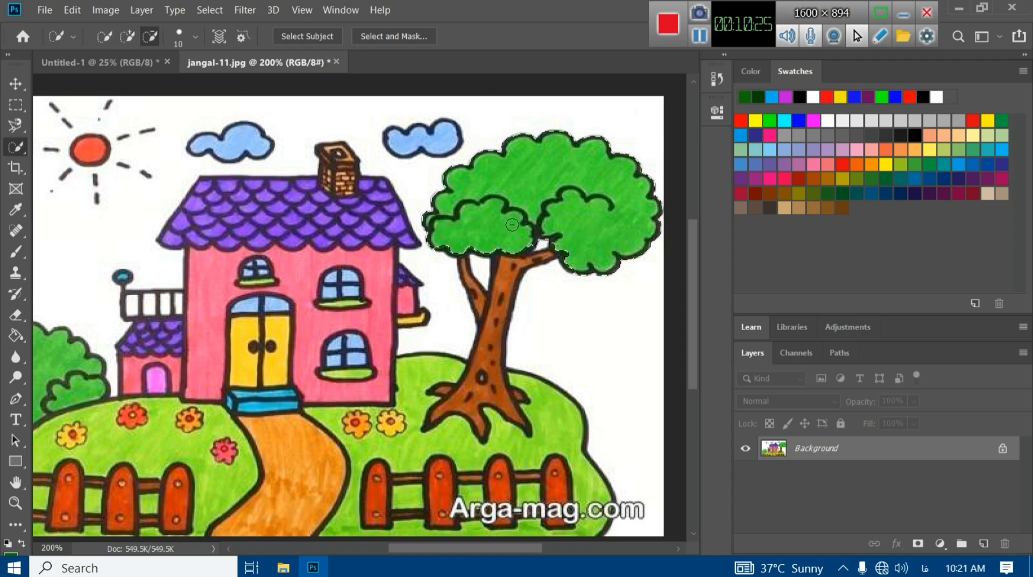
{"action": "left_click", "coordinate": [547, 166]}
{"action": "left_click", "coordinate": [209, 10]}
{"action": "left_click", "coordinate": [216, 39]}
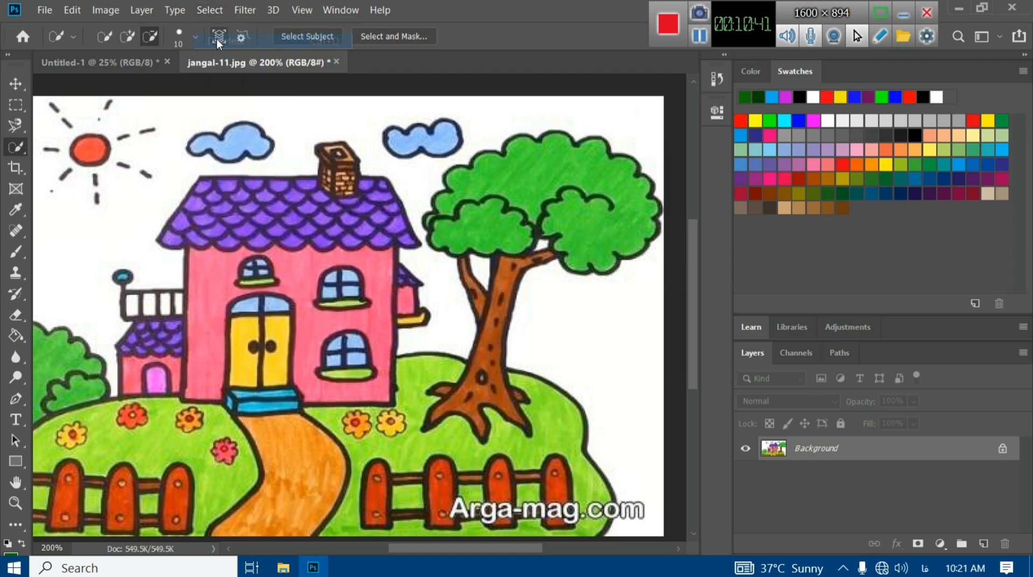
- Select the tree's green foliage with the Quick Selection brush in add-to-selection mode, and clear the selection
{"action": "left_click", "coordinate": [127, 37]}
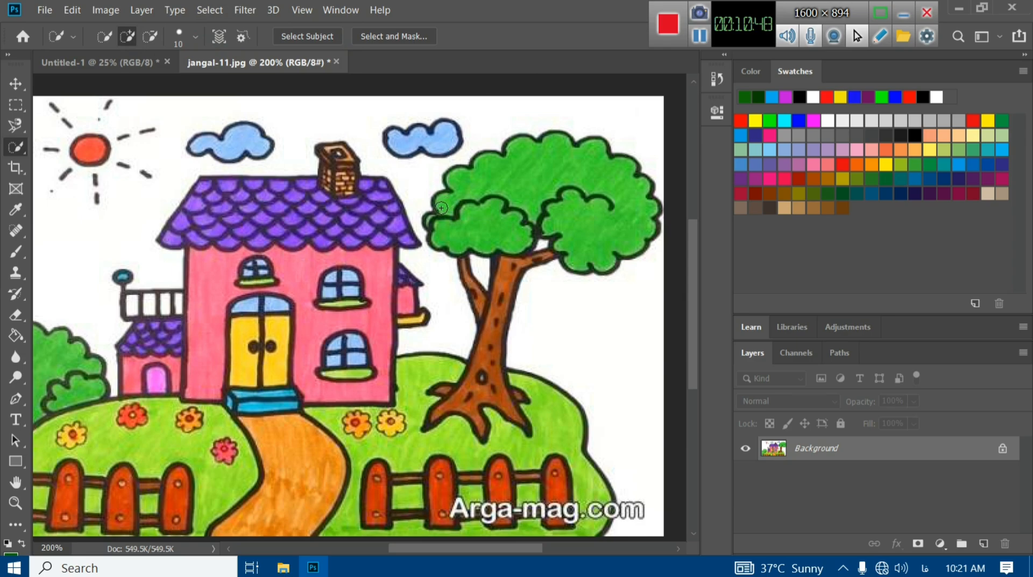
{"action": "mouse_move", "coordinate": [444, 205]}
{"action": "left_mouse_down"}
{"action": "mouse_move", "coordinate": [479, 179]}
{"action": "mouse_move", "coordinate": [555, 166]}
{"action": "mouse_move", "coordinate": [604, 170]}
{"action": "mouse_move", "coordinate": [628, 210]}
{"action": "mouse_move", "coordinate": [609, 231]}
{"action": "mouse_move", "coordinate": [527, 208]}
{"action": "mouse_move", "coordinate": [491, 240]}
{"action": "mouse_move", "coordinate": [441, 228]}
{"action": "left_mouse_up"}
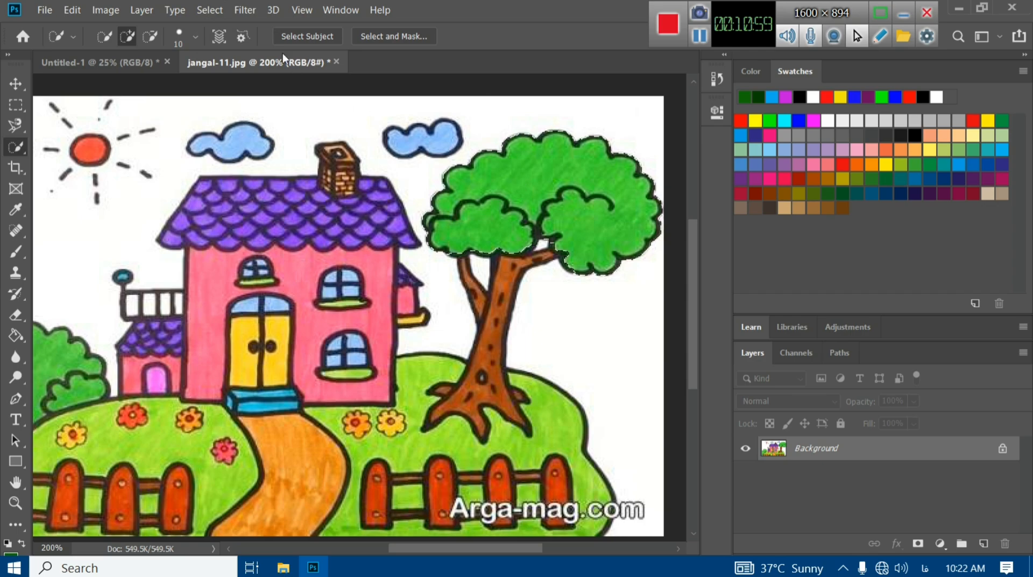
{"action": "left_click", "coordinate": [221, 9]}
{"action": "left_click", "coordinate": [232, 42]}
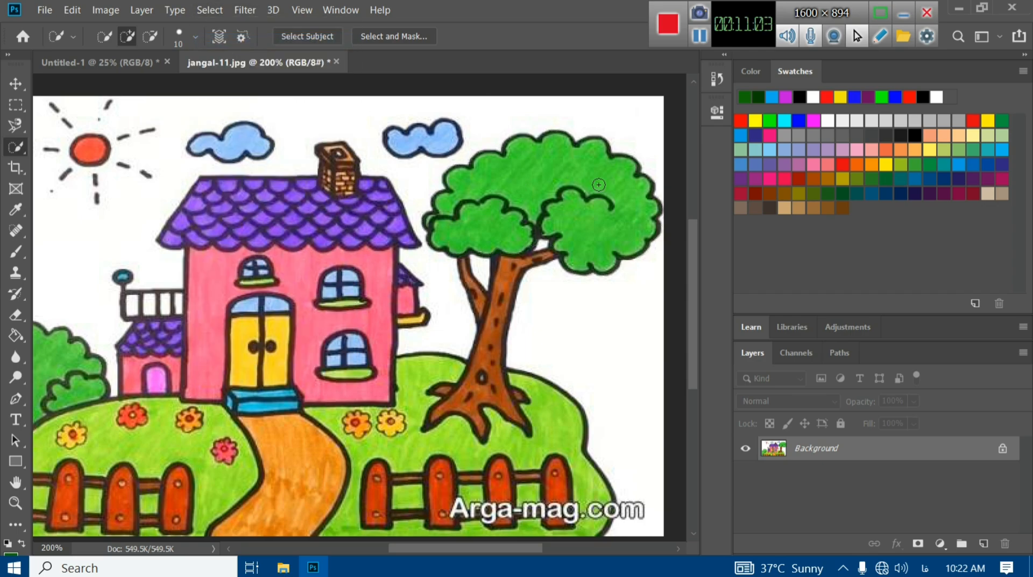
- Select the tree's main foliage area with the Magic Wand tool at a tolerance of 20
{"action": "right_click", "coordinate": [26, 143]}
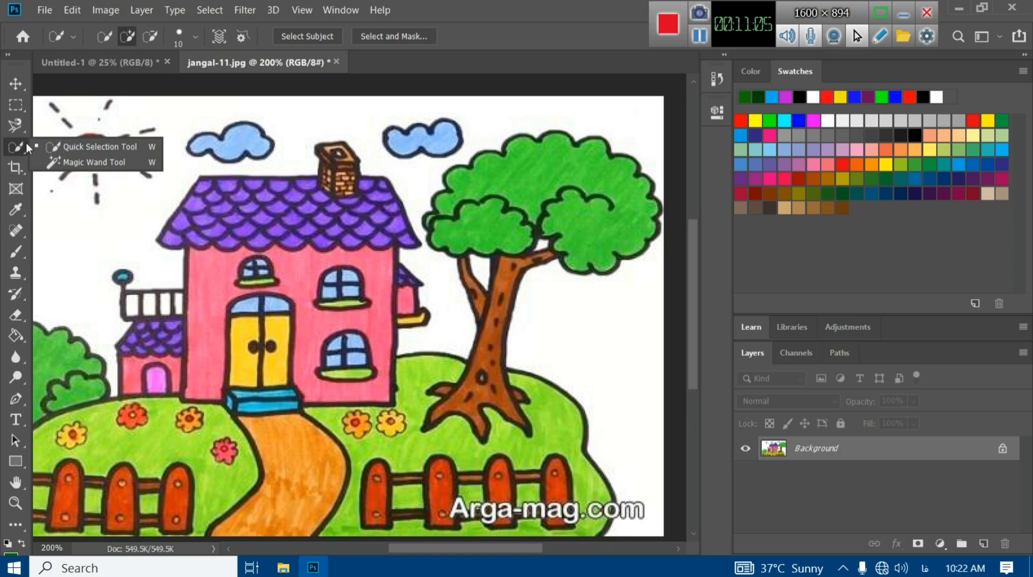
{"action": "left_click", "coordinate": [85, 166]}
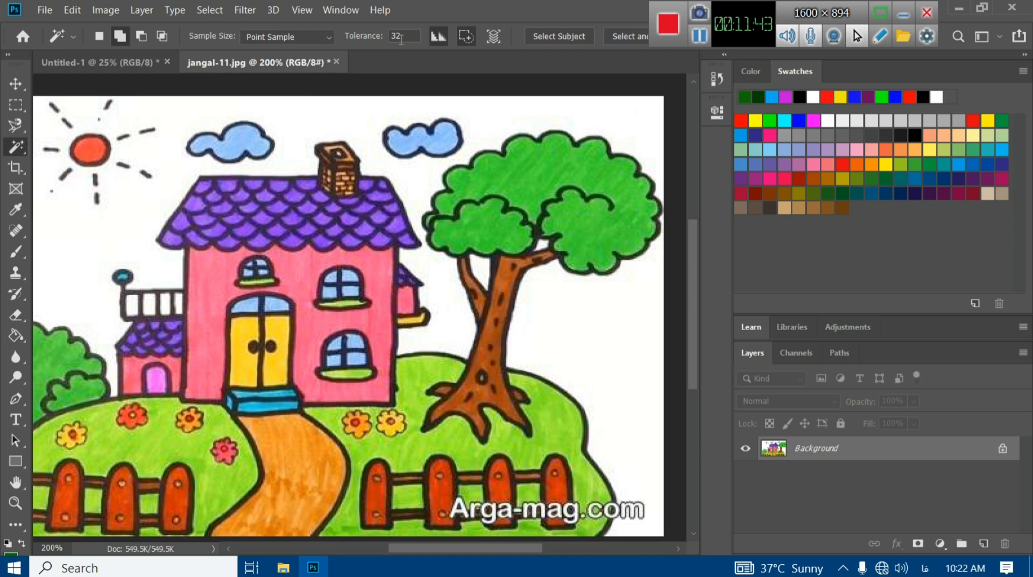
{"action": "right_click", "coordinate": [21, 152]}
{"action": "left_click", "coordinate": [62, 163]}
{"action": "double_click", "coordinate": [406, 36]}
{"action": "type", "text": "20"}
{"action": "left_click", "coordinate": [512, 183]}
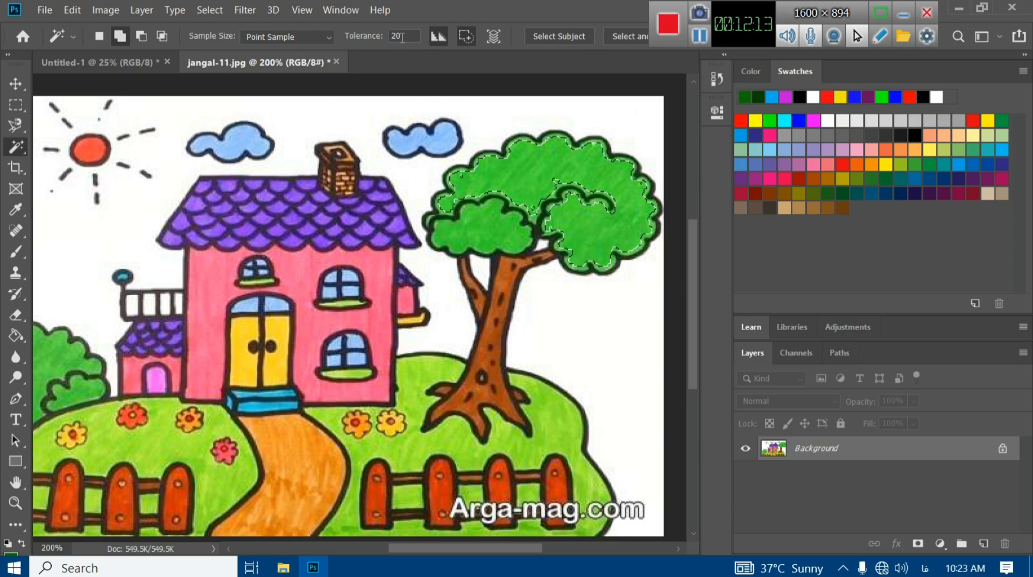
- Set the Magic Wand tolerance to 80, clear the old selection and reselect the tree's main foliage area
{"action": "double_click", "coordinate": [399, 37]}
{"action": "type", "text": "80"}
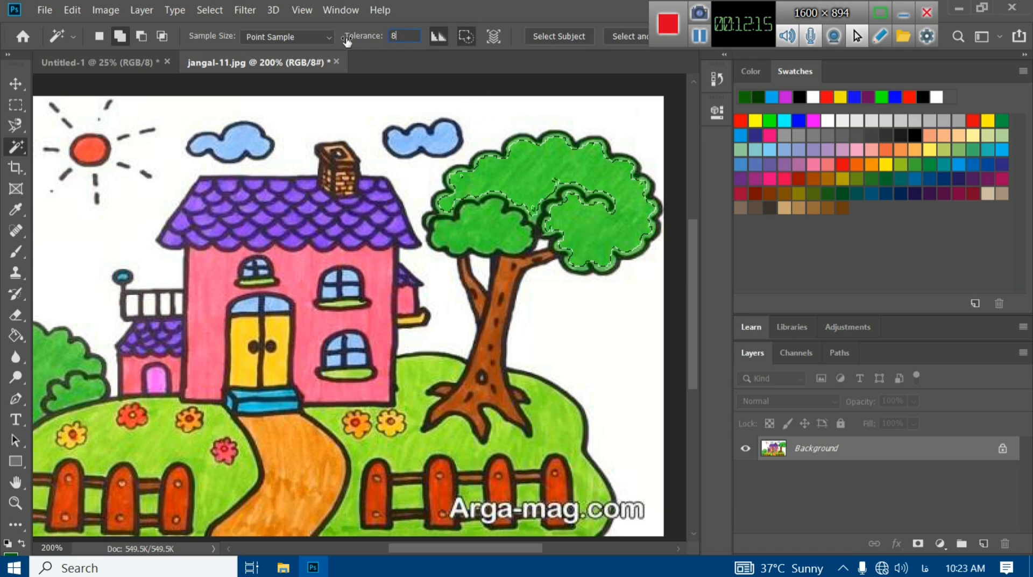
{"action": "left_click", "coordinate": [206, 11]}
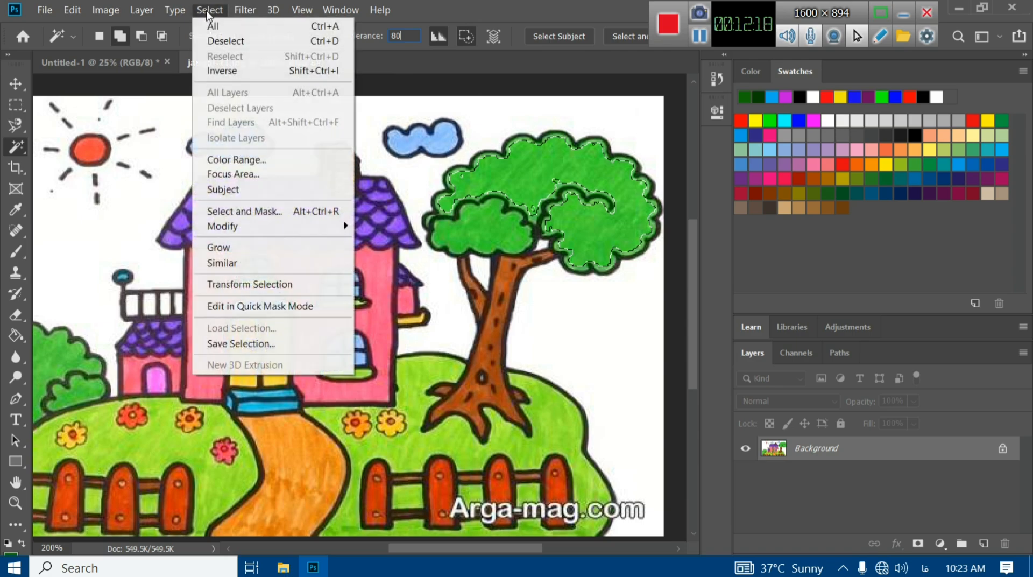
{"action": "left_click", "coordinate": [220, 40]}
{"action": "left_click", "coordinate": [516, 163]}
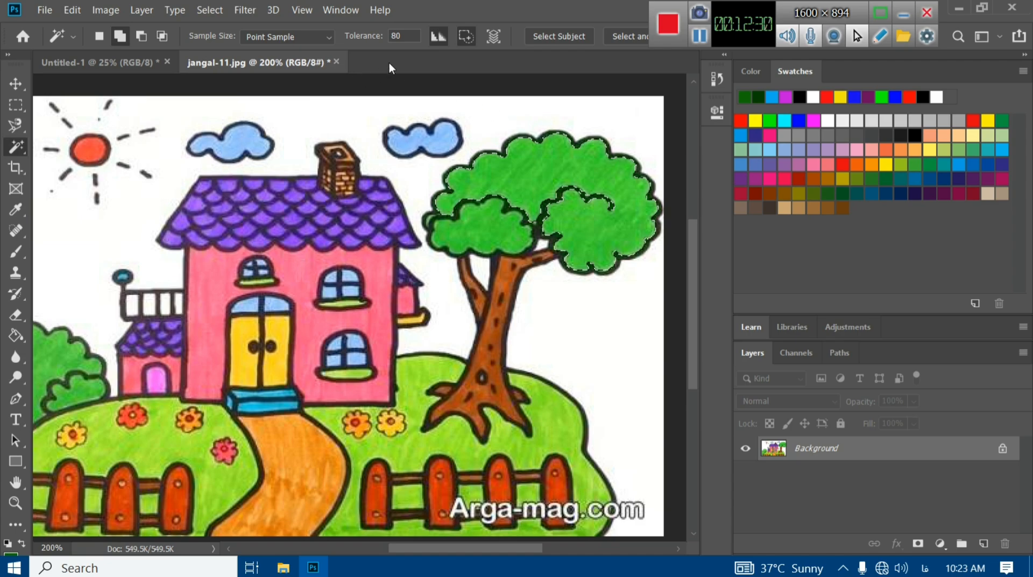
- Set the Magic Wand tolerance to 32 and clear the foliage selection
{"action": "double_click", "coordinate": [406, 37]}
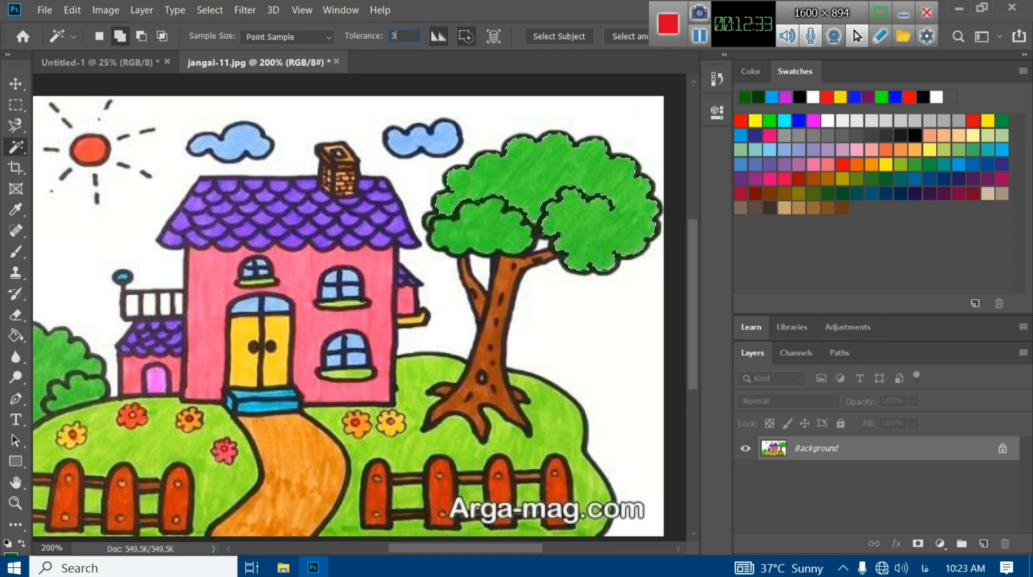
{"action": "type", "text": "32"}
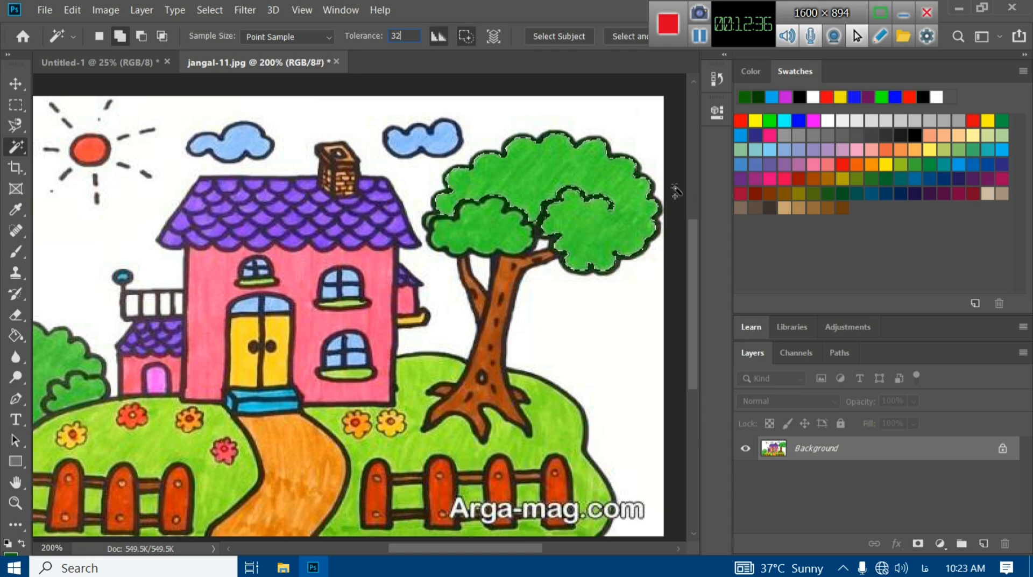
{"action": "left_click", "coordinate": [198, 9]}
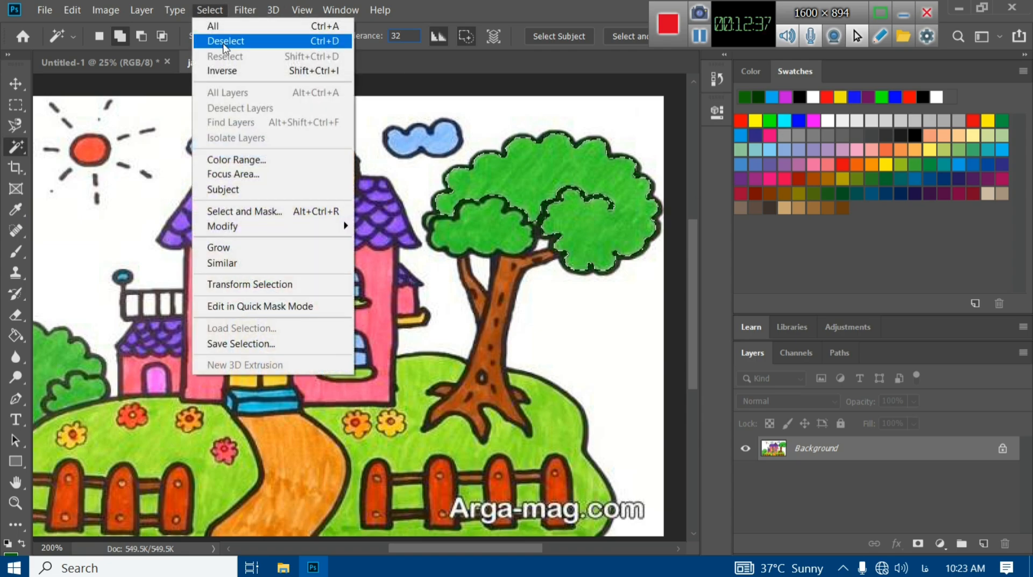
{"action": "left_click", "coordinate": [218, 39]}
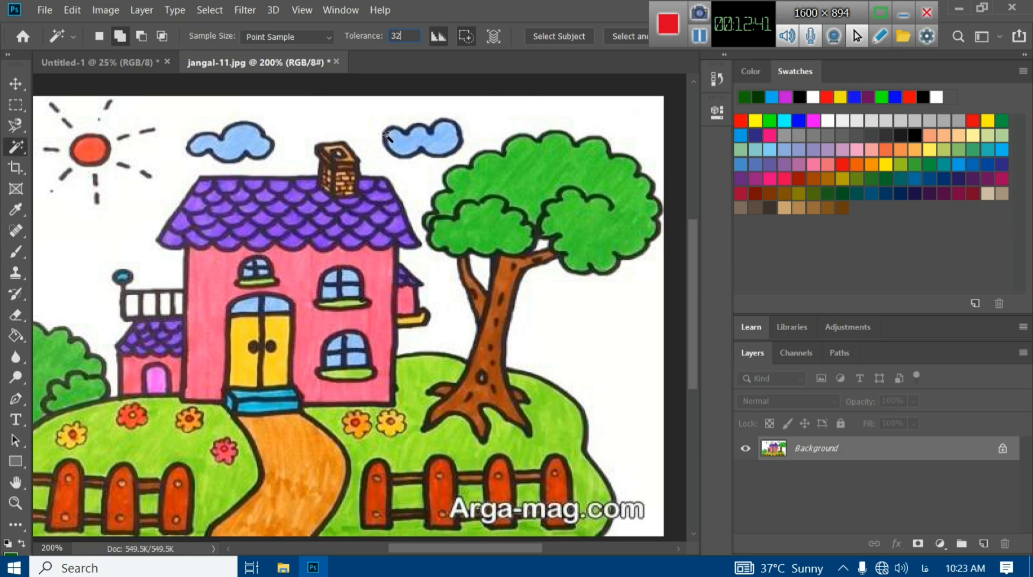
- Select all of the tree's foliage, including the small lower cluster, with the Quick Selection tool
{"action": "right_click", "coordinate": [16, 149]}
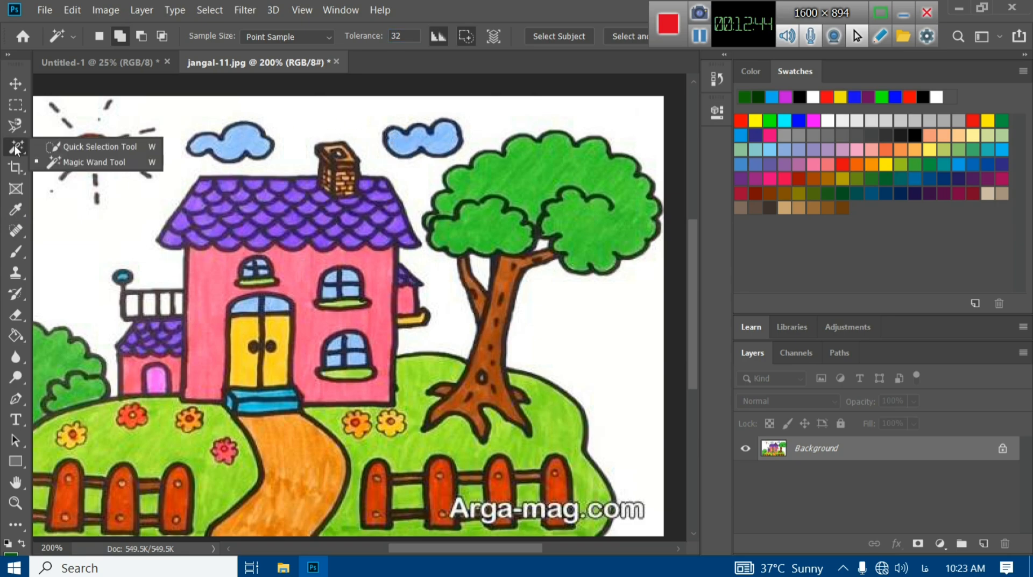
{"action": "left_click", "coordinate": [63, 147]}
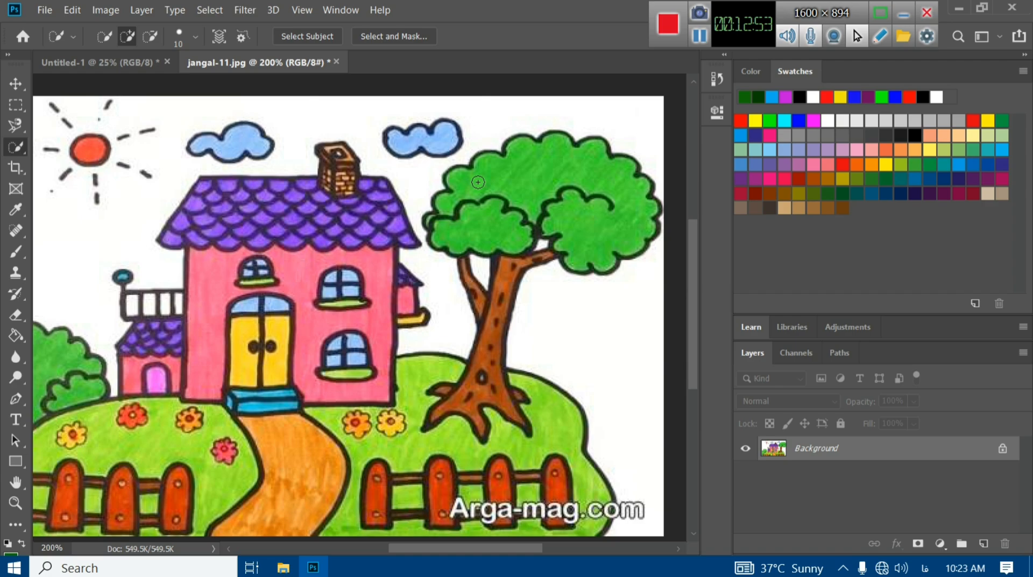
{"action": "mouse_move", "coordinate": [478, 182]}
{"action": "left_mouse_down"}
{"action": "mouse_move", "coordinate": [479, 193]}
{"action": "mouse_move", "coordinate": [499, 178]}
{"action": "mouse_move", "coordinate": [549, 175]}
{"action": "mouse_move", "coordinate": [611, 186]}
{"action": "mouse_move", "coordinate": [629, 248]}
{"action": "mouse_move", "coordinate": [587, 207]}
{"action": "mouse_move", "coordinate": [478, 232]}
{"action": "mouse_move", "coordinate": [457, 249]}
{"action": "left_mouse_up"}
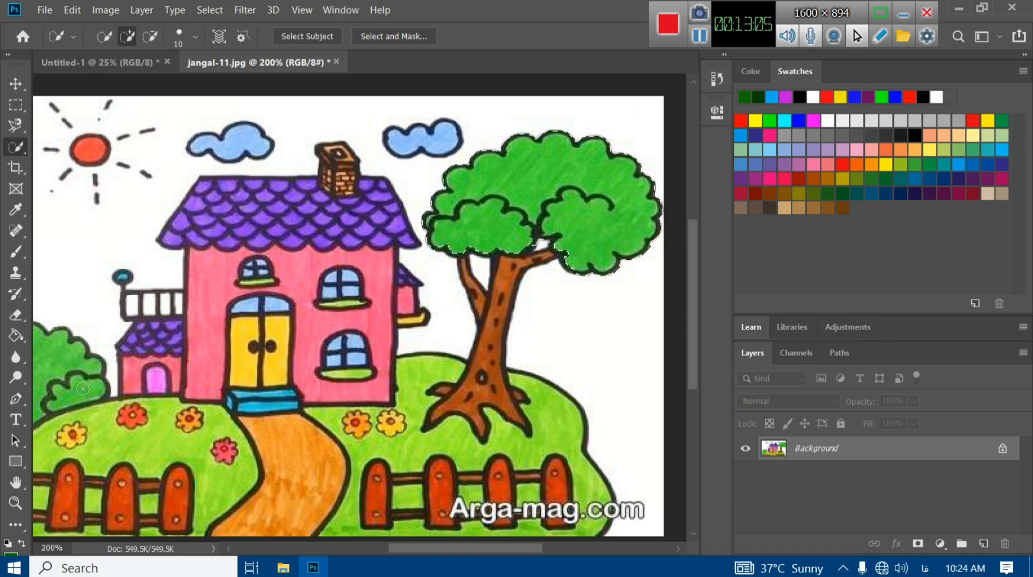
- Activate the Paint Bucket tool, sample colours from the foliage and house wall, and set the foreground colour to dark green 0f5008
{"action": "left_click_drag", "start_coordinate": [17, 343], "coordinate": [47, 347]}
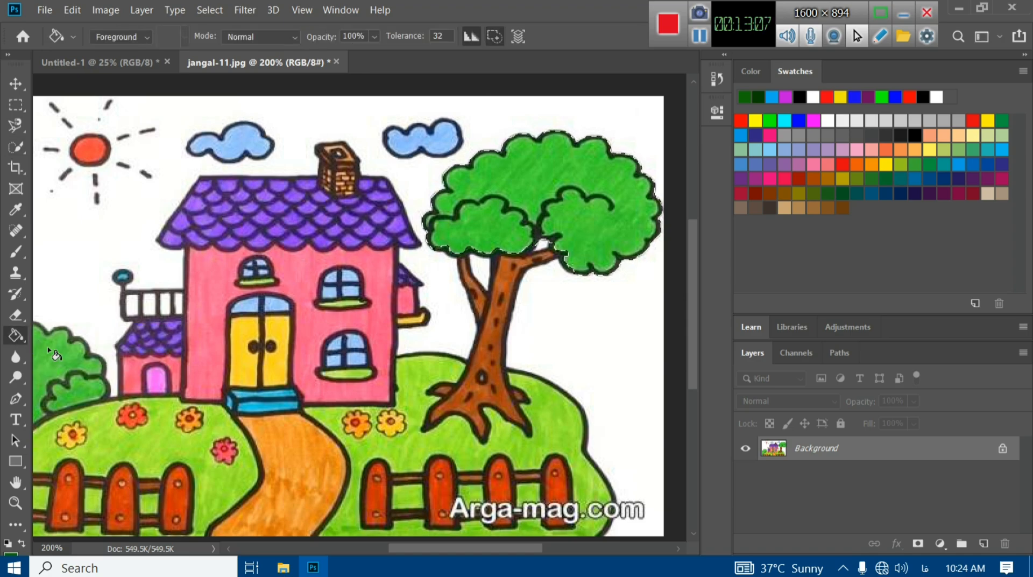
{"action": "left_click", "coordinate": [10, 554]}
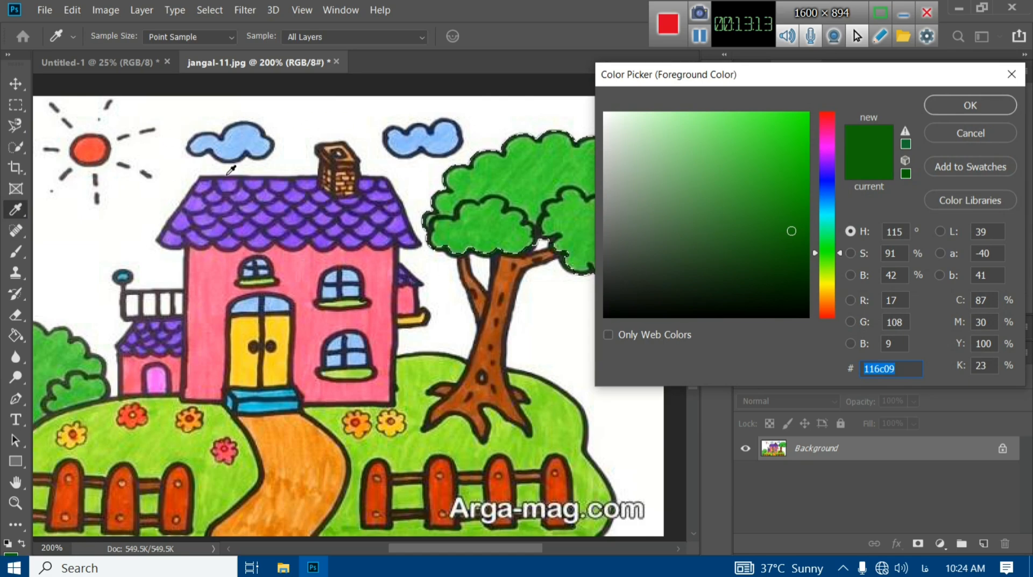
{"action": "left_click", "coordinate": [515, 168]}
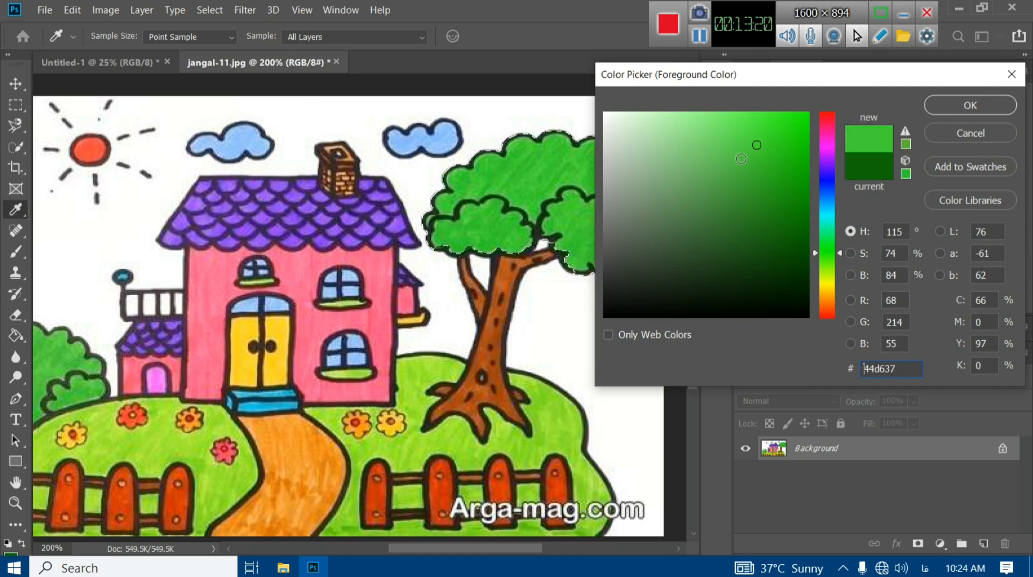
{"action": "left_click", "coordinate": [319, 259]}
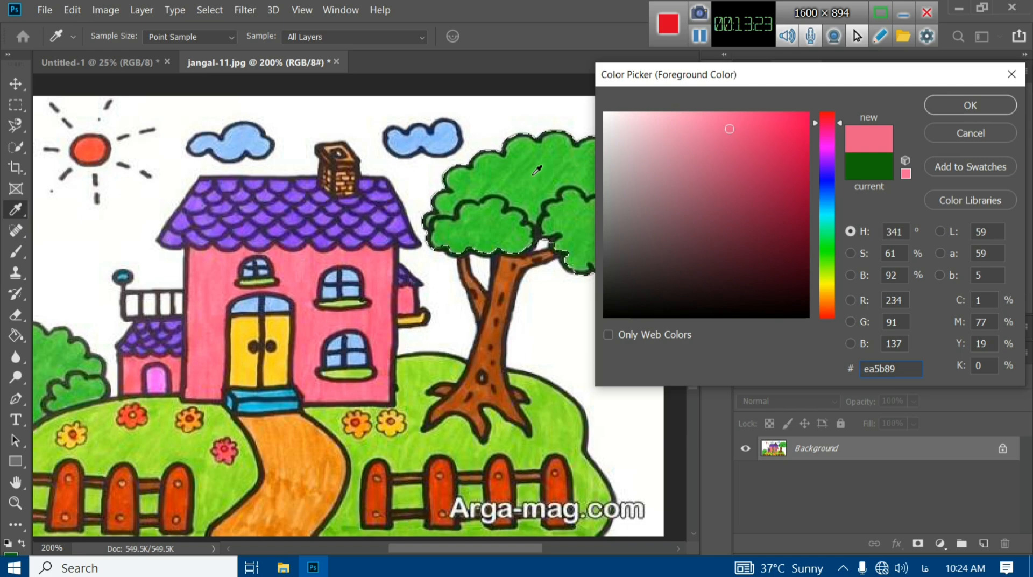
{"action": "left_click", "coordinate": [536, 170]}
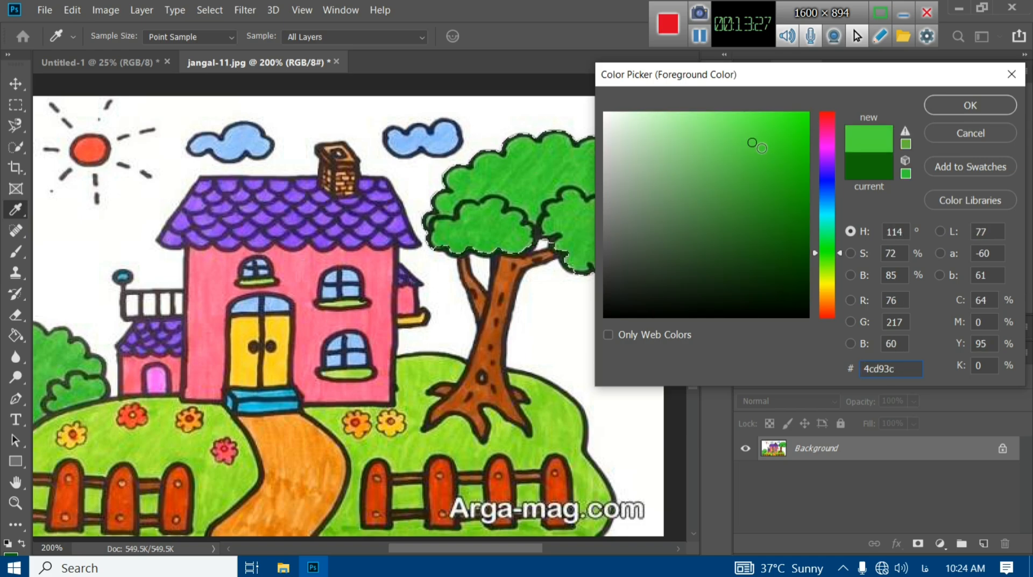
{"action": "left_click", "coordinate": [790, 250]}
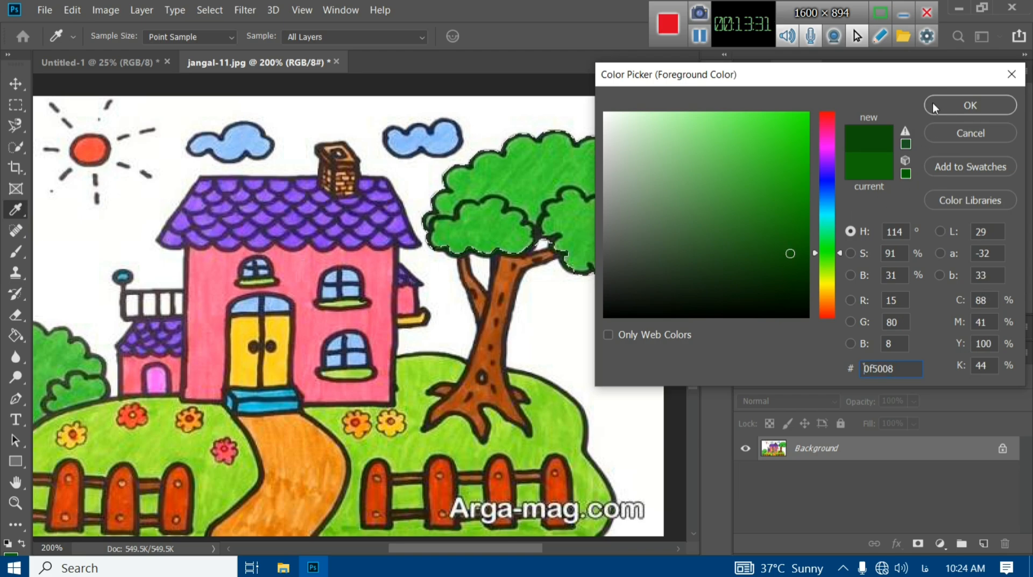
{"action": "left_click", "coordinate": [969, 105]}
- Fill the tree's main foliage area and its small lower cluster with the dark green foreground colour
{"action": "key", "text": "g"}
{"action": "left_click", "coordinate": [599, 172]}
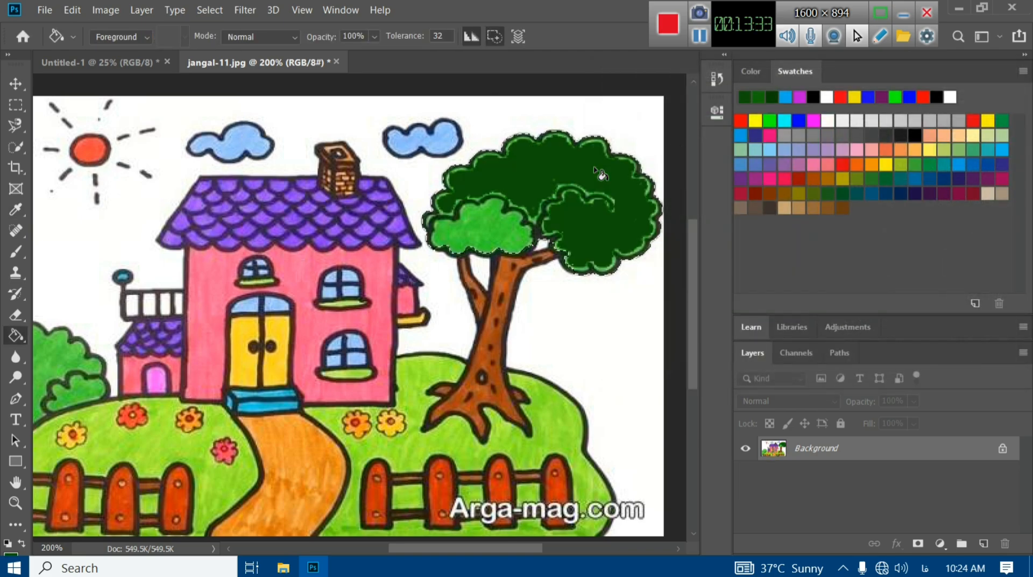
{"action": "left_click", "coordinate": [503, 231]}
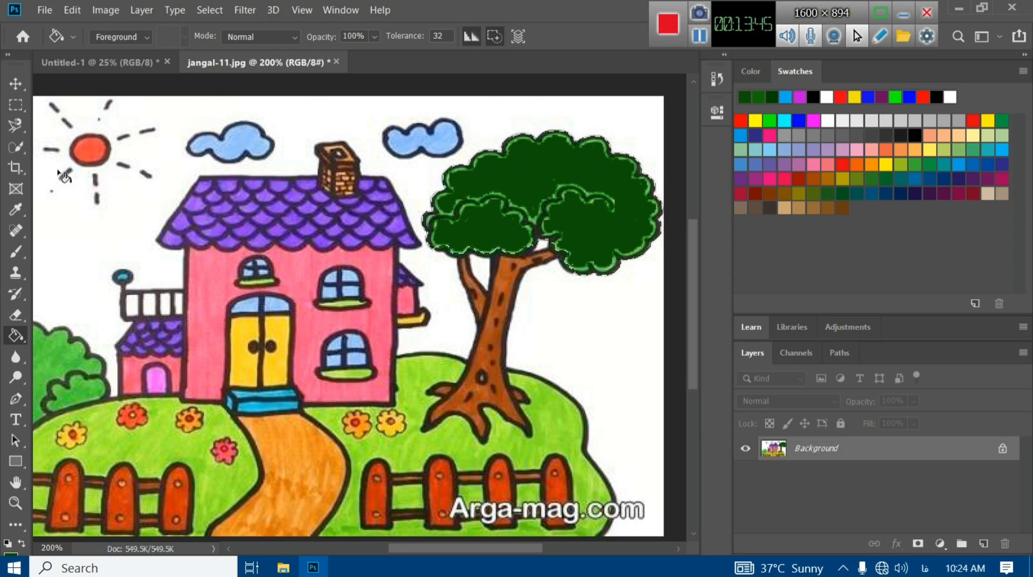
- Return to the Quick Selection tool and clear the selection around the recoloured foliage
{"action": "left_click", "coordinate": [24, 150]}
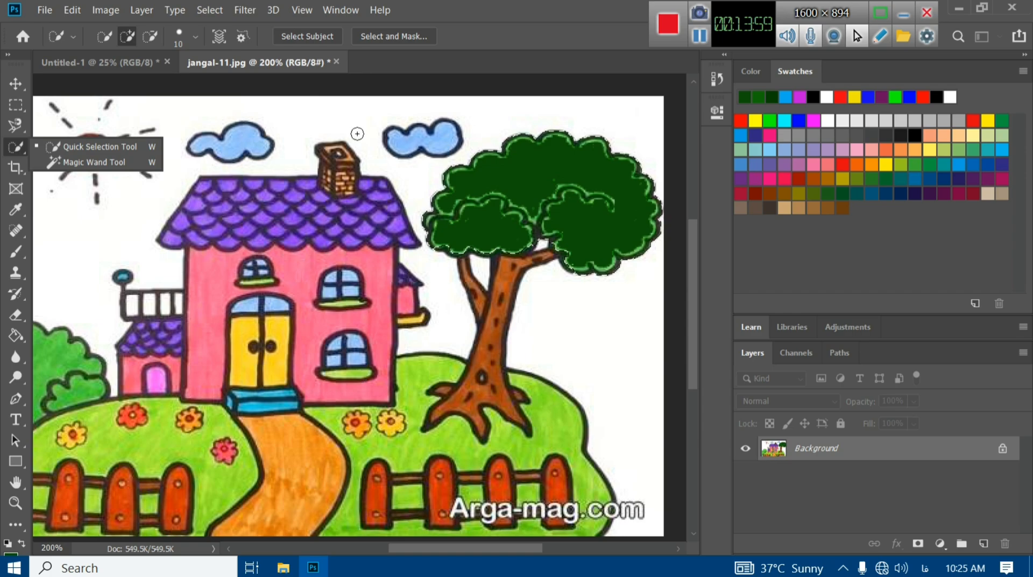
{"action": "left_click", "coordinate": [218, 14]}
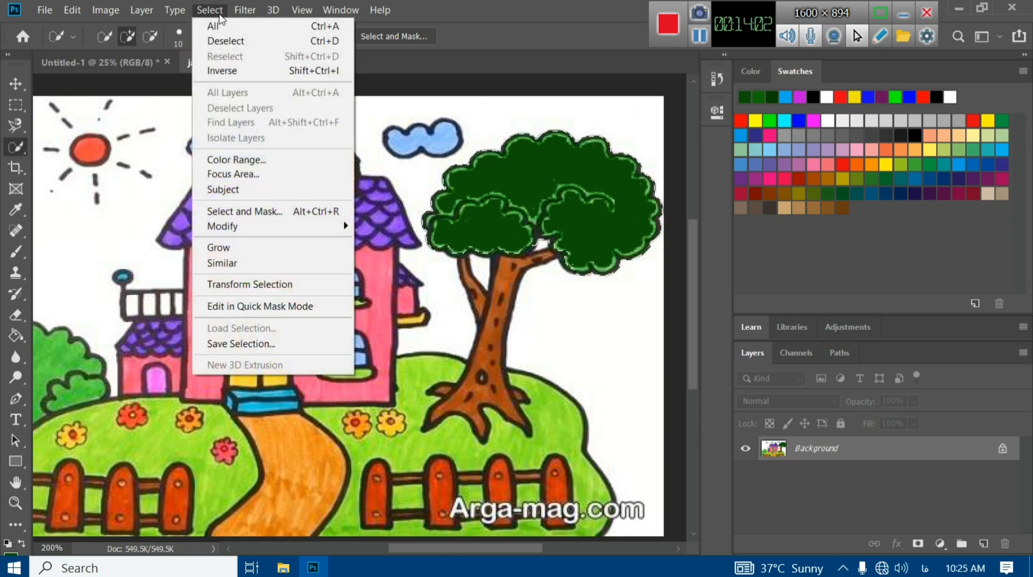
{"action": "left_click", "coordinate": [226, 40]}
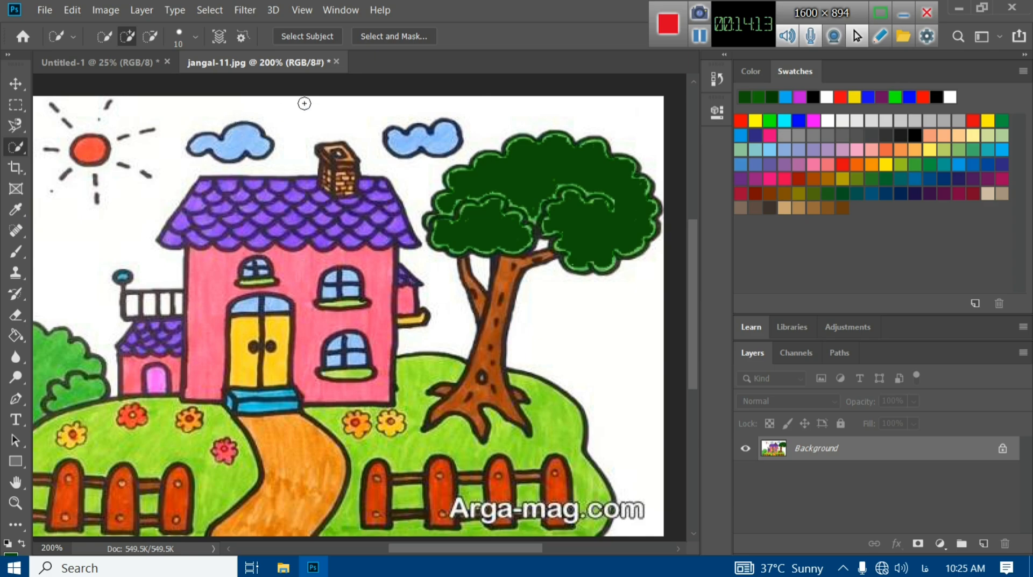
- Switch to the Untitled-1 document with the green letter A and activate the Polygonal Lasso tool
{"action": "left_click", "coordinate": [88, 61]}
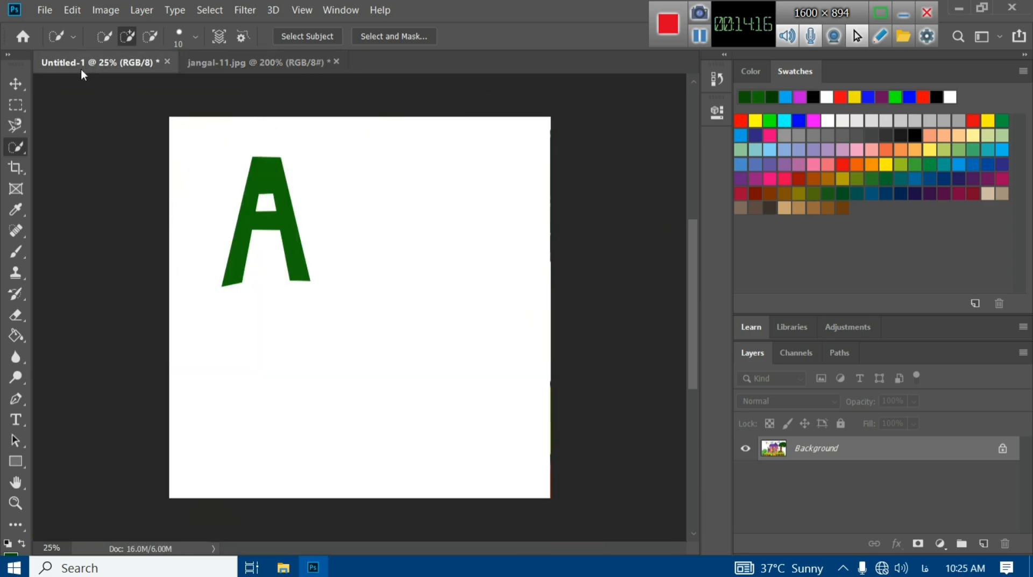
{"action": "right_click", "coordinate": [19, 149]}
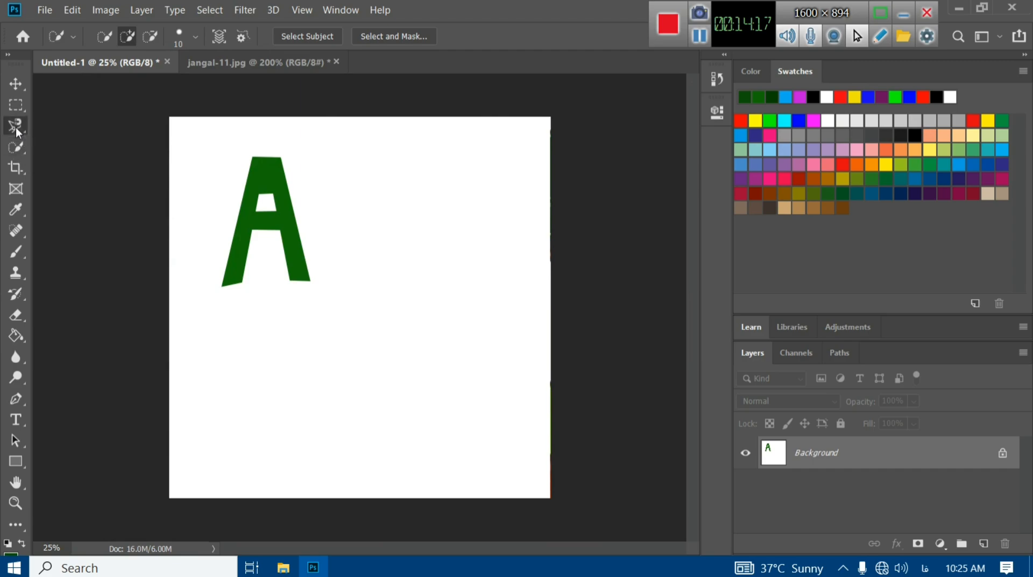
{"action": "right_click", "coordinate": [15, 127]}
{"action": "left_click", "coordinate": [72, 140]}
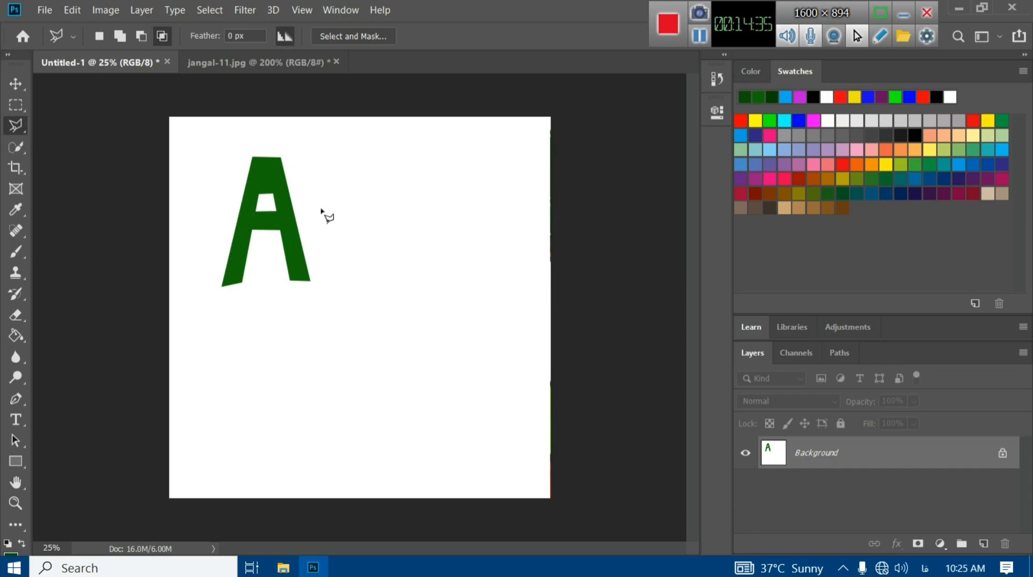
{"action": "right_click", "coordinate": [17, 126]}
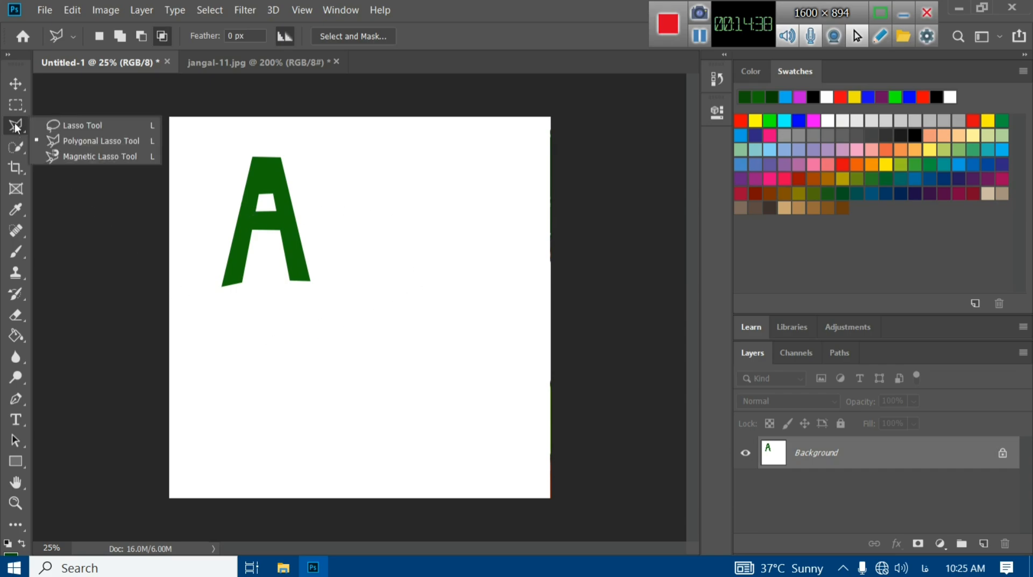
{"action": "left_click", "coordinate": [69, 141]}
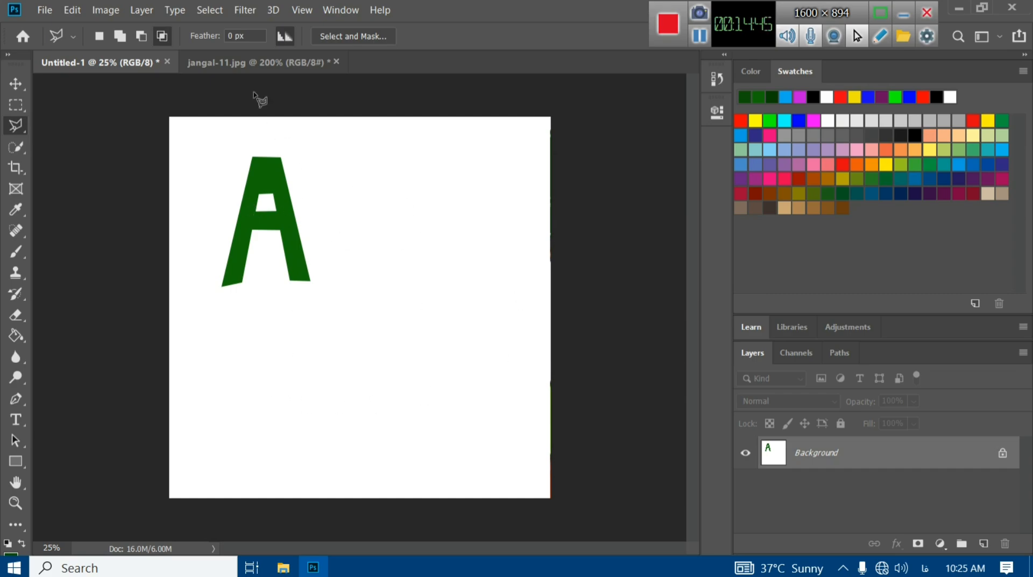
- Compare the jangal-11.jpg picture with the Untitled-1 canvas, finishing on jangal-11.jpg
{"action": "left_click", "coordinate": [247, 62]}
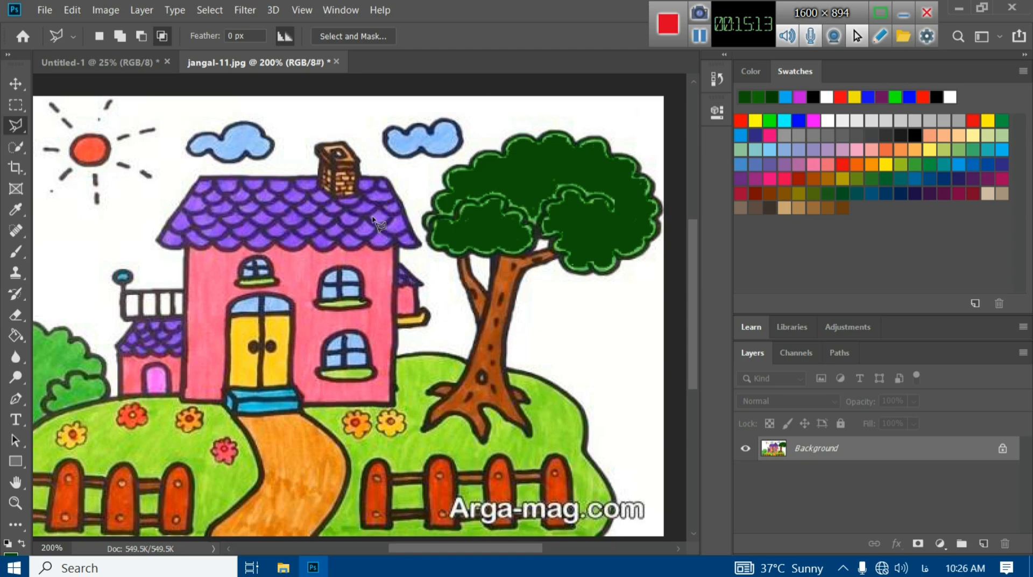
{"action": "left_click", "coordinate": [135, 59]}
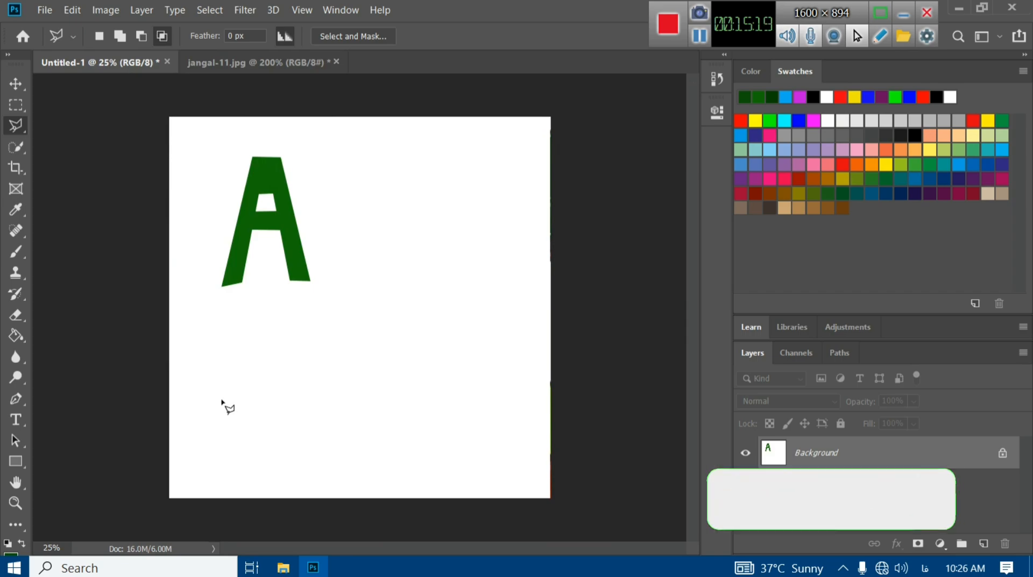
{"action": "left_click", "coordinate": [265, 67]}
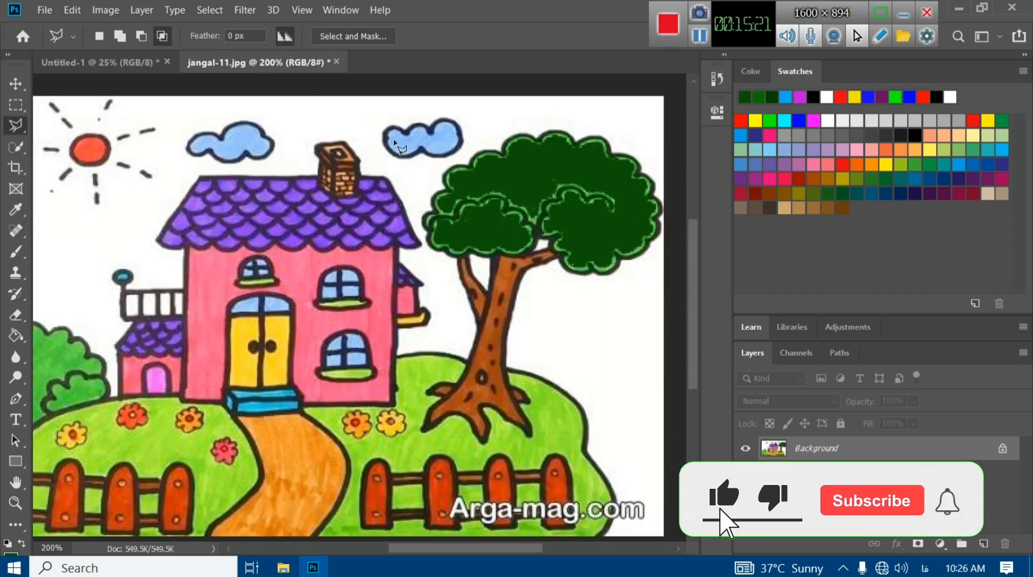